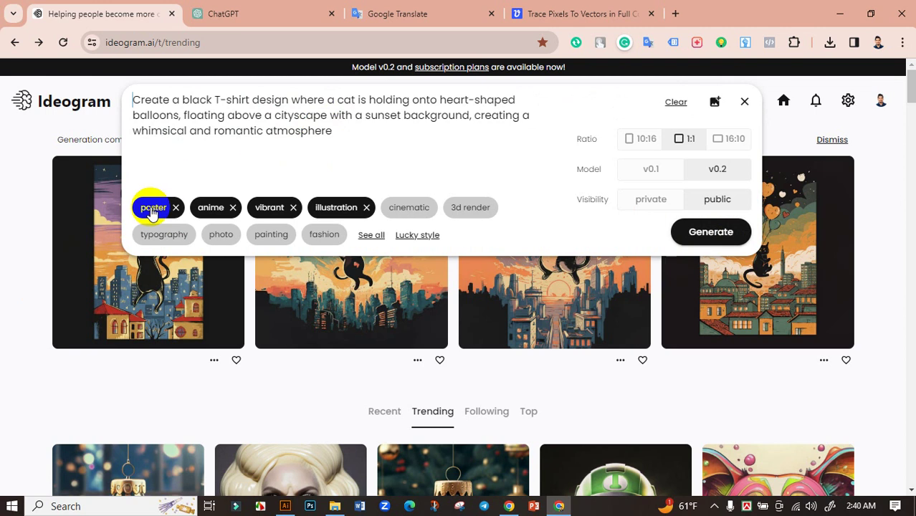
pyautogui.doubleClick(210, 208)
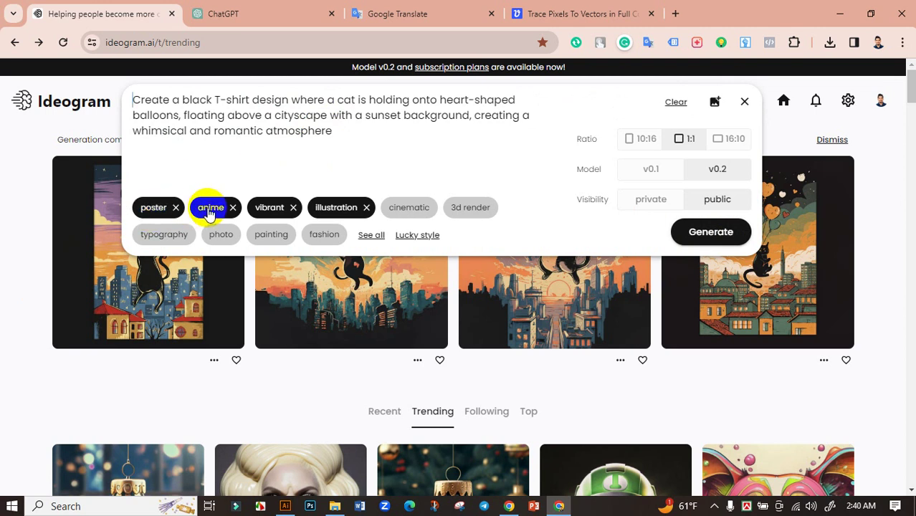
pyautogui.doubleClick(270, 210)
pyautogui.doubleClick(326, 210)
pyautogui.click(194, 158)
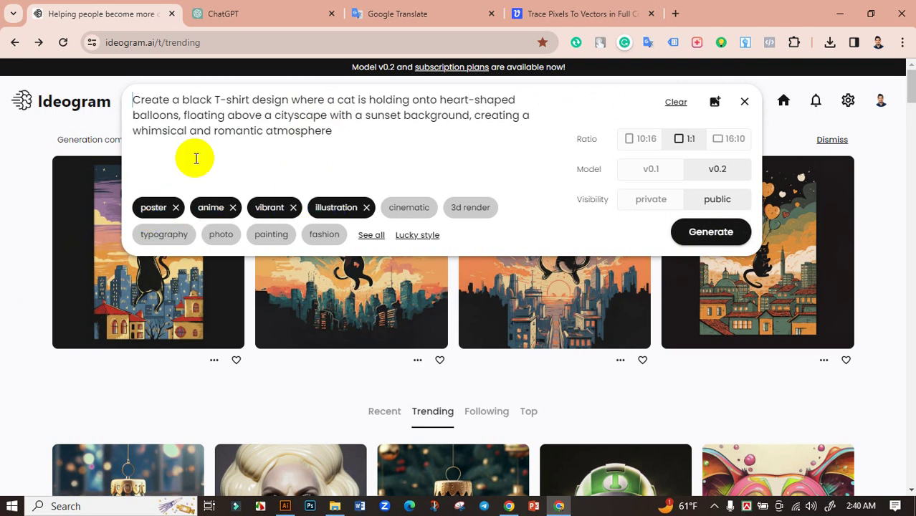
# Open the generated design of the cat under orange and green balloons and save it as a JPEG in Downloads.
pyautogui.click(16, 145)
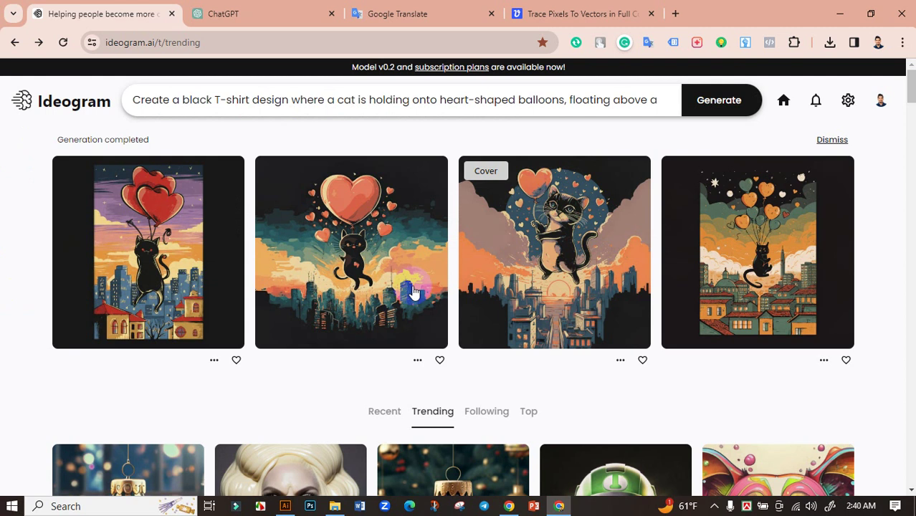
pyautogui.click(743, 277)
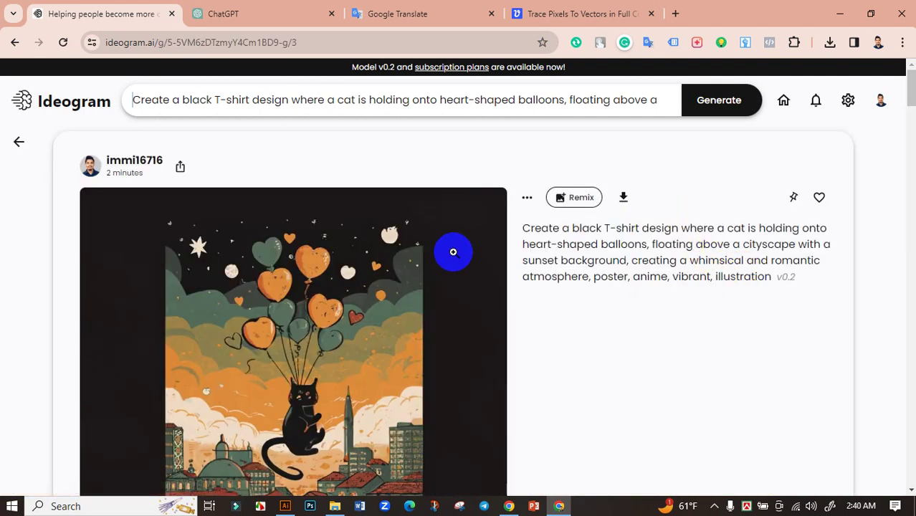
pyautogui.scroll(-2, 195, 225)
pyautogui.rightClick(195, 225)
pyautogui.click(237, 257)
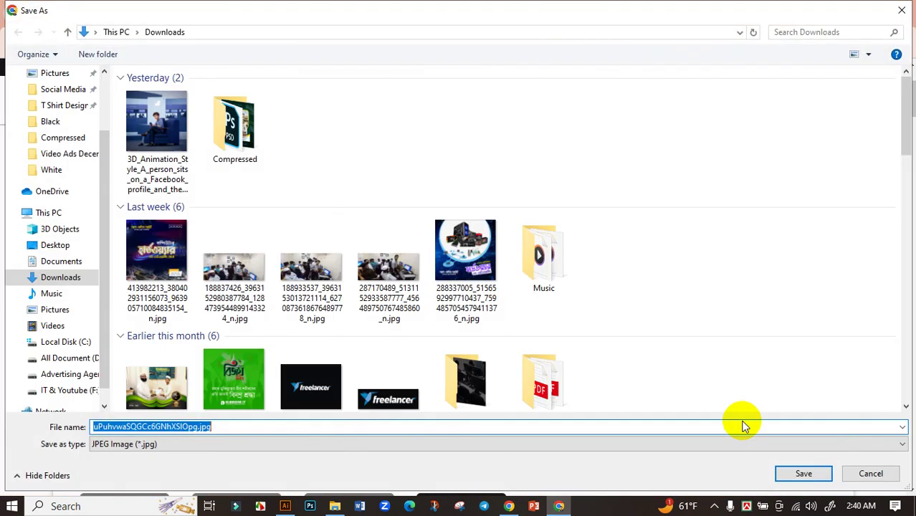
pyautogui.click(801, 479)
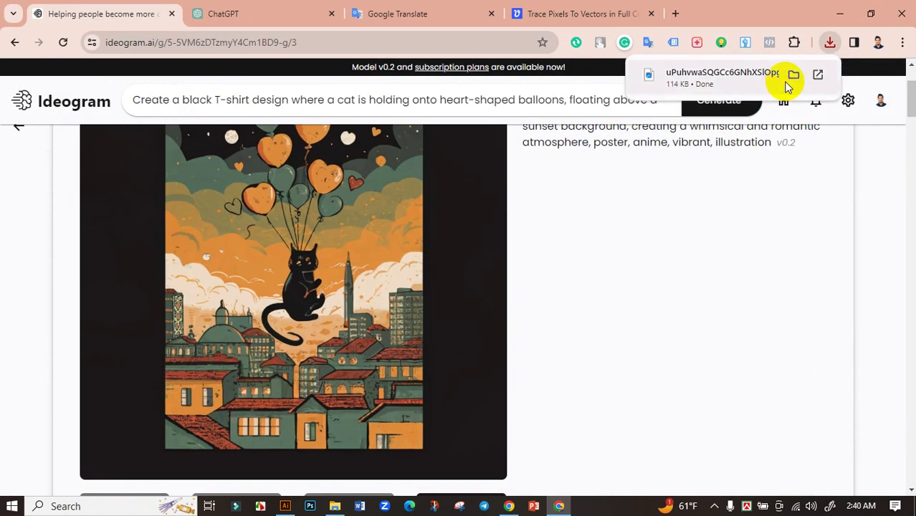
pyautogui.click(761, 99)
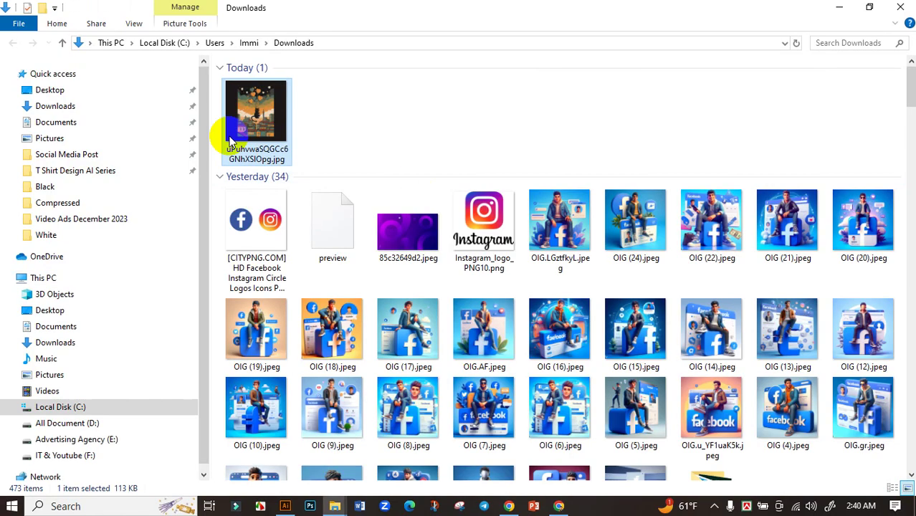
# Switch to Vectorizer.AI and upload the cat design JPEG from Downloads for vectorizing.
pyautogui.click(559, 506)
pyautogui.click(609, 13)
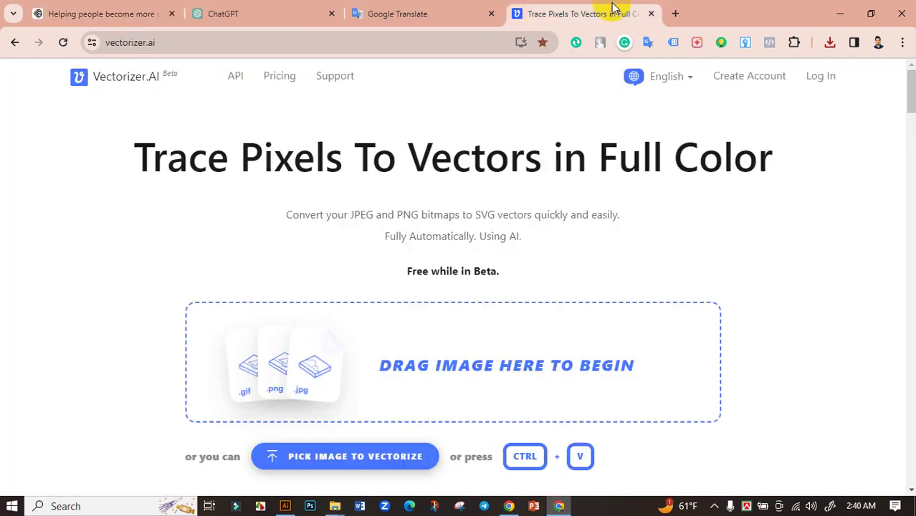
pyautogui.click(261, 358)
pyautogui.click(161, 133)
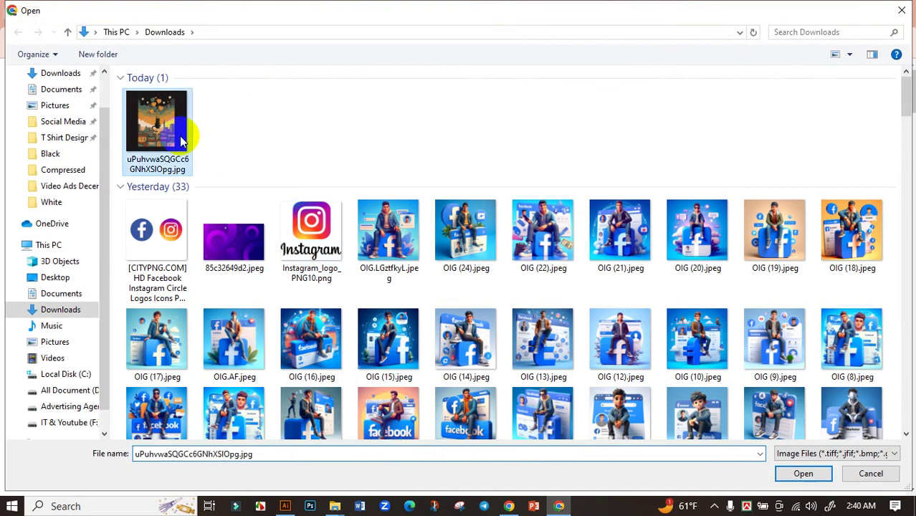
pyautogui.click(802, 473)
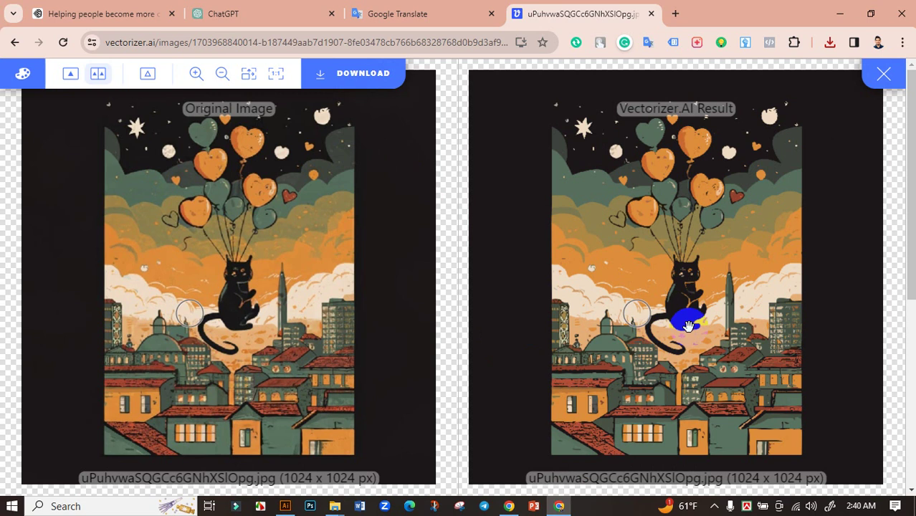
# Download the vectorized result as an EPS file and show it in the refreshed Downloads folder.
pyautogui.click(340, 77)
pyautogui.scroll(-5, 444, 287)
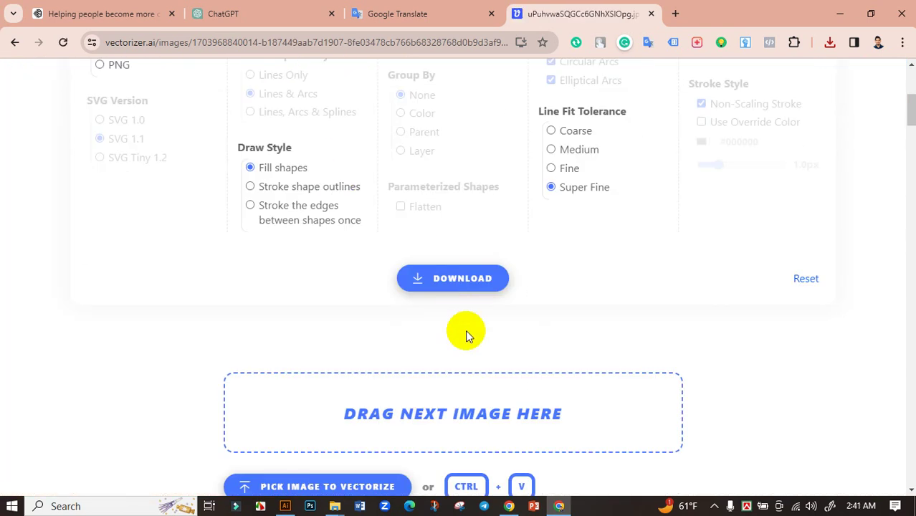
pyautogui.click(470, 290)
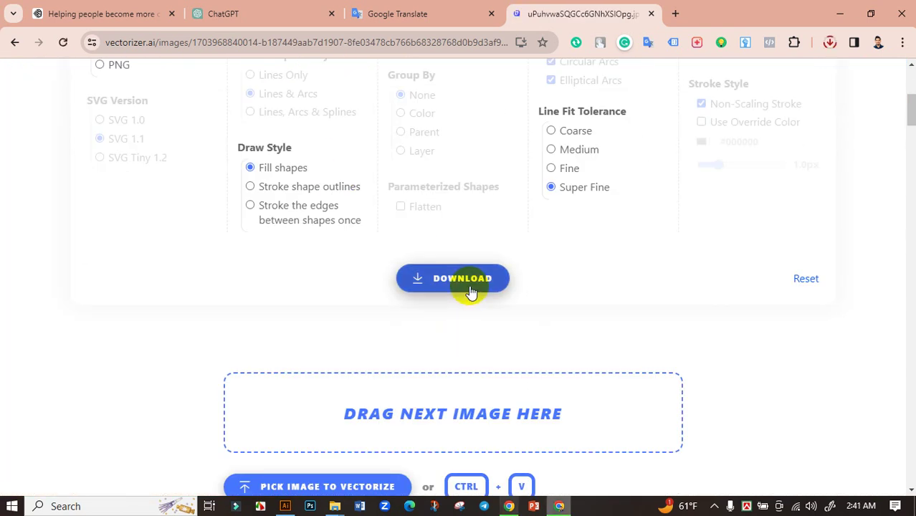
pyautogui.click(829, 45)
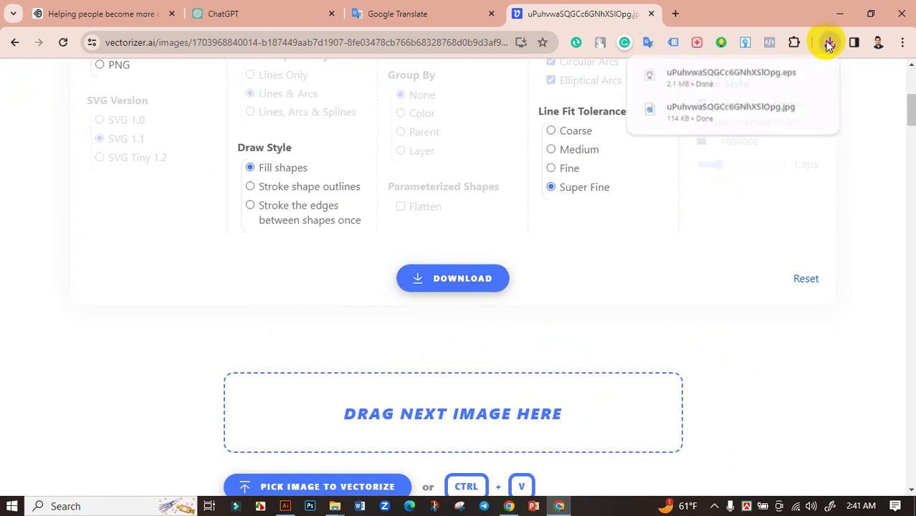
pyautogui.click(794, 75)
pyautogui.rightClick(498, 117)
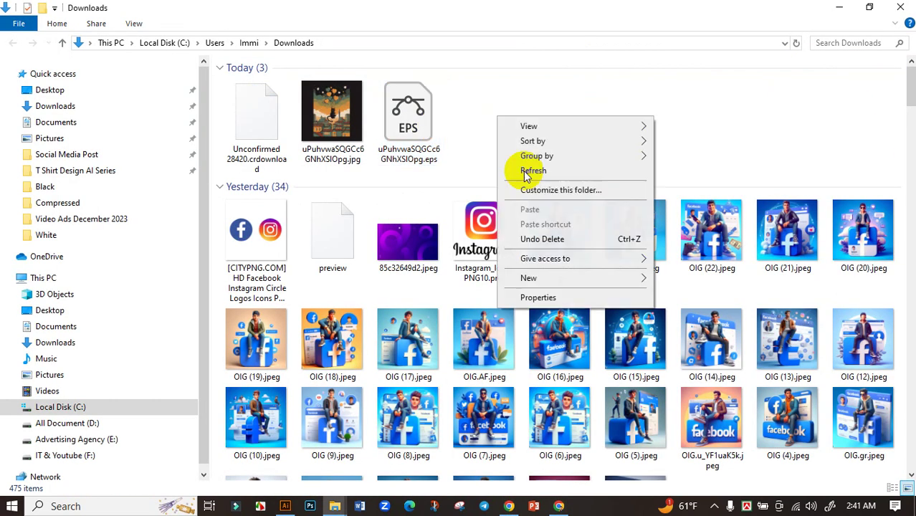
pyautogui.click(531, 170)
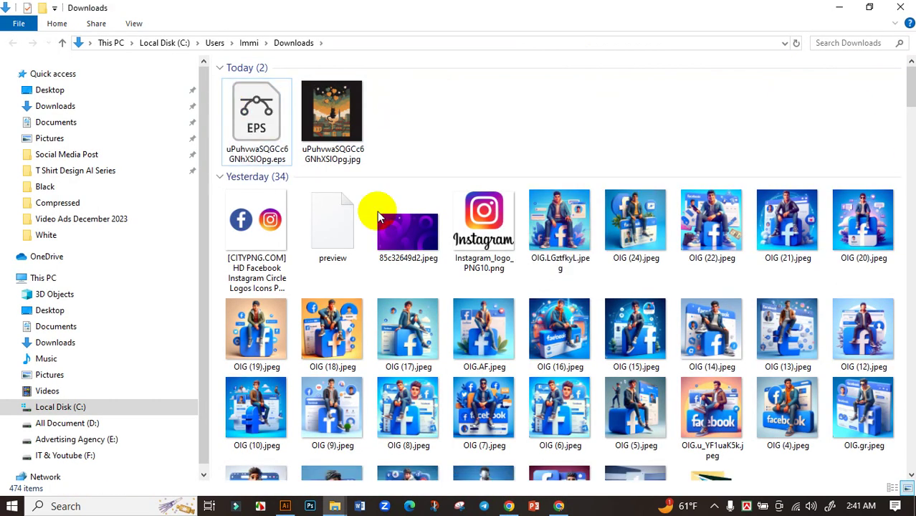
# Switch to Illustrator and create a portrait document of 11.9 x 17.9 in with RGB color and 300 ppi raster effects.
pyautogui.click(285, 506)
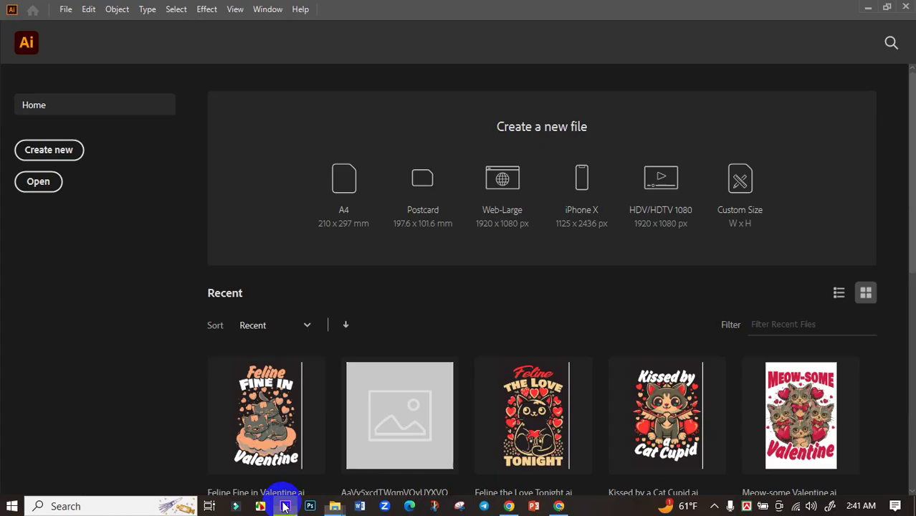
pyautogui.click(47, 153)
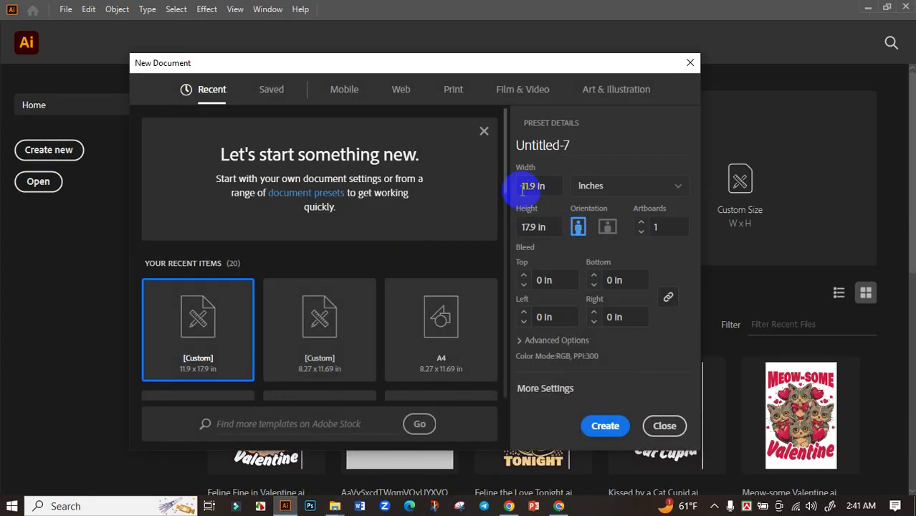
pyautogui.click(553, 341)
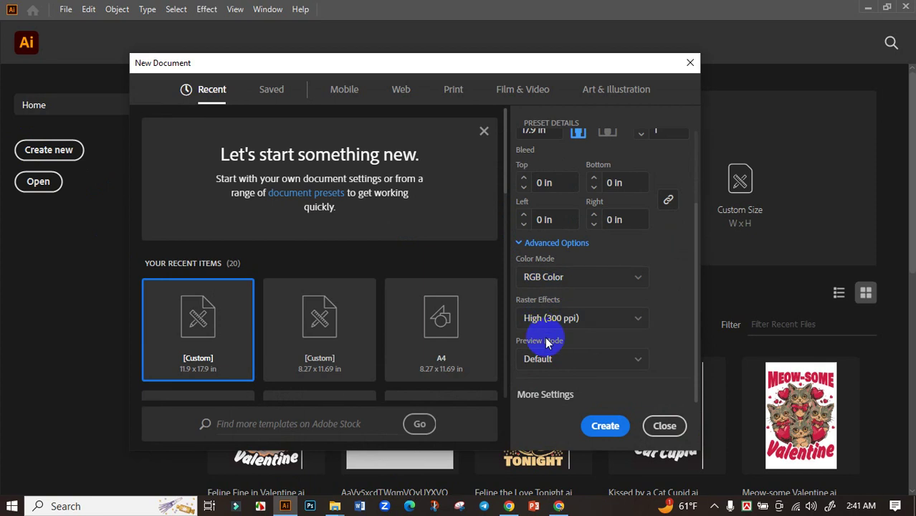
pyautogui.click(601, 432)
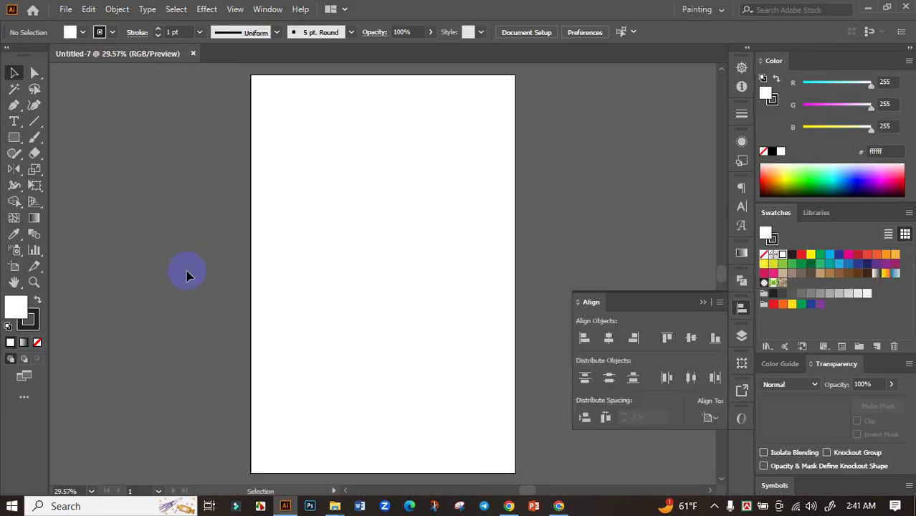
# Draw a rectangle covering the whole artboard and fill it with the near-black swatch 231f20.
pyautogui.keyDown('alt'); pyautogui.scroll(-2, 283, 281); pyautogui.keyUp('alt')
pyautogui.keyDown('alt'); pyautogui.scroll(1, 298, 305); pyautogui.keyUp('alt')
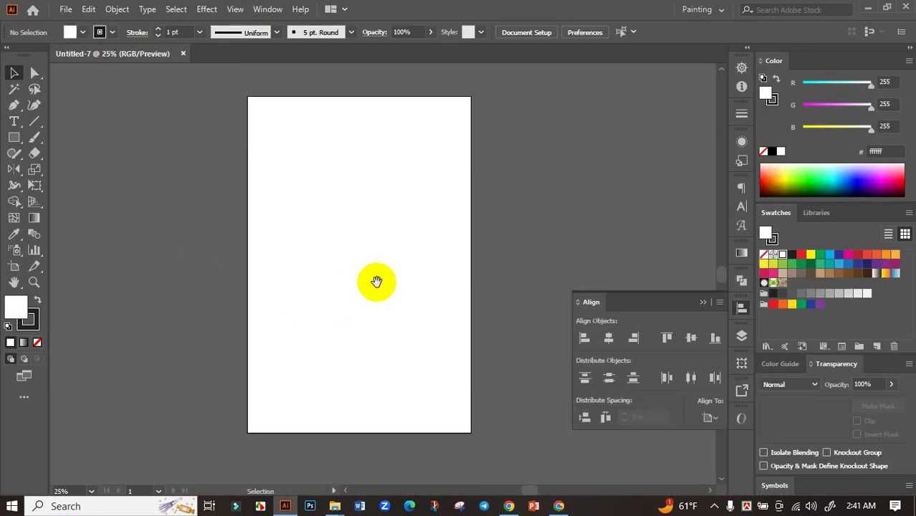
pyautogui.moveTo(379, 281); pyautogui.dragTo(345, 280)
pyautogui.click(14, 137)
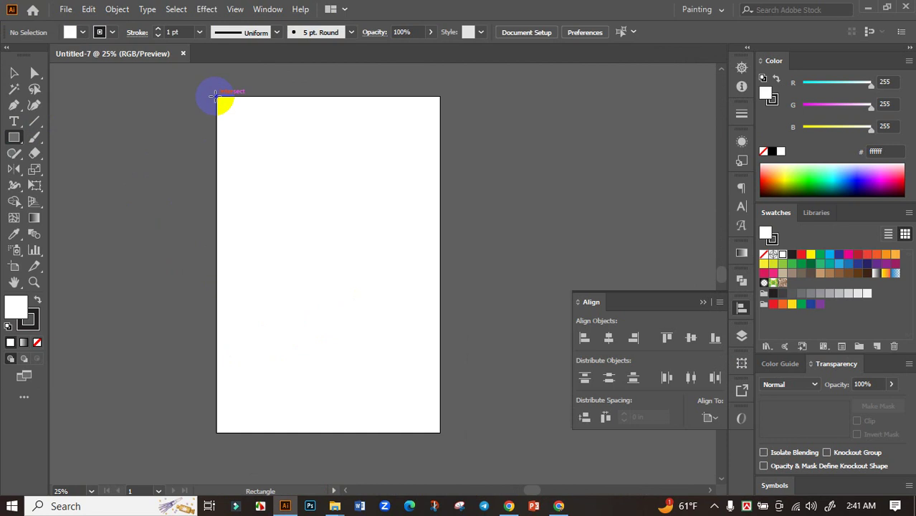
pyautogui.moveTo(215, 95)
pyautogui.mouseDown()
pyautogui.moveTo(377, 359)
pyautogui.moveTo(440, 432)
pyautogui.mouseUp()
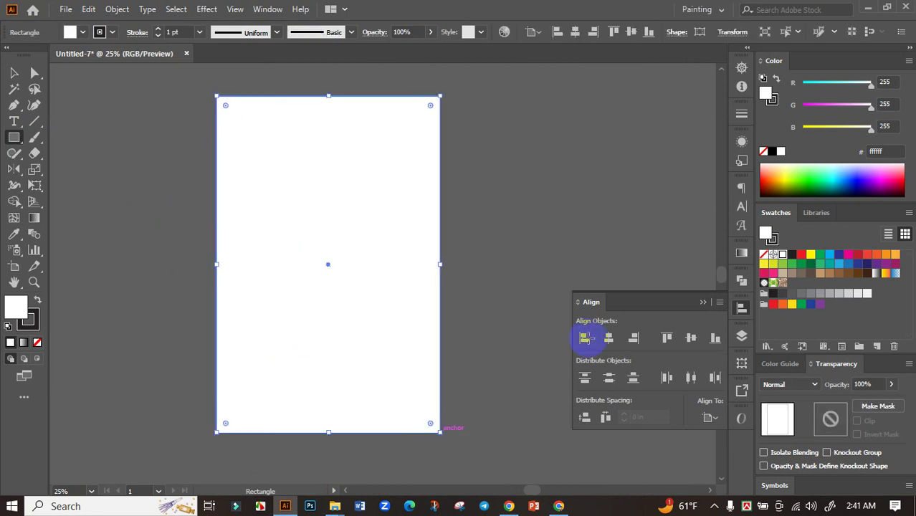
pyautogui.click(791, 255)
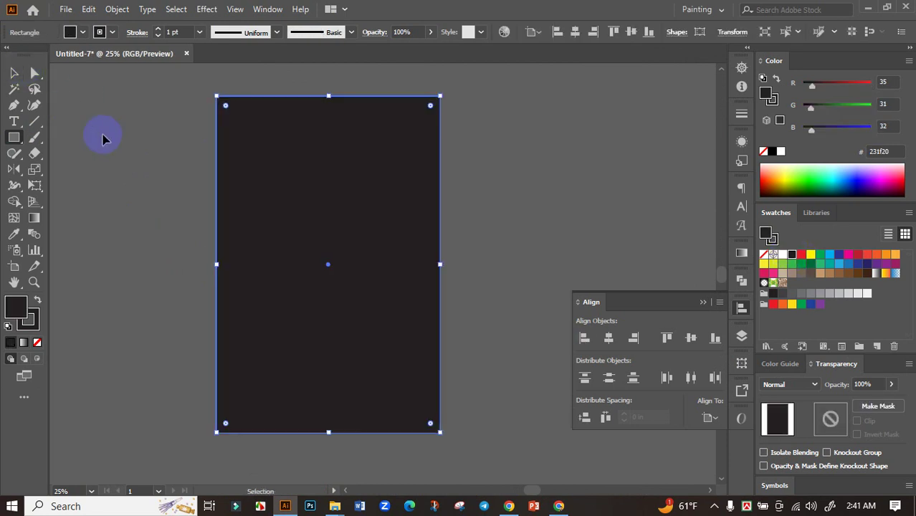
pyautogui.keyDown('ctrl'); pyautogui.click(103, 138); pyautogui.keyUp('ctrl')
# Open the downloaded EPS file from Downloads in Illustrator and move its artwork off the artboard into empty space.
pyautogui.moveTo(330, 507)
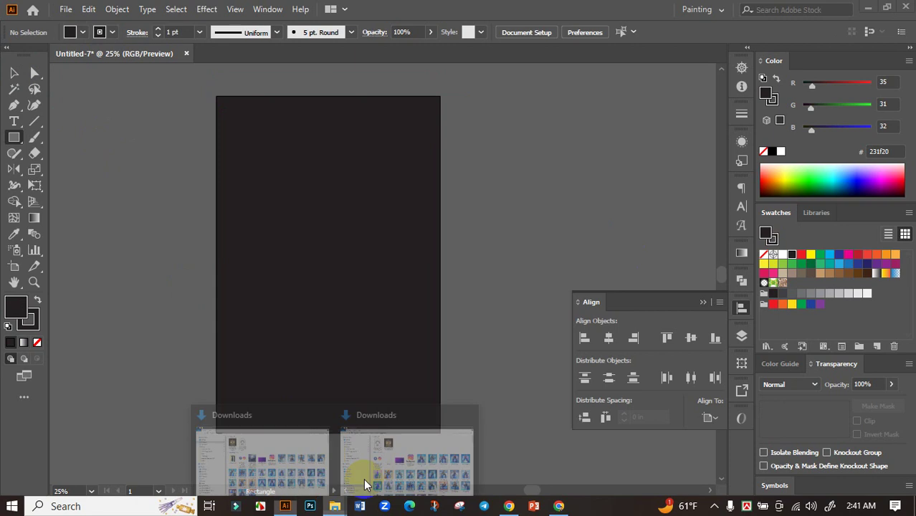
pyautogui.click(385, 445)
pyautogui.doubleClick(261, 139)
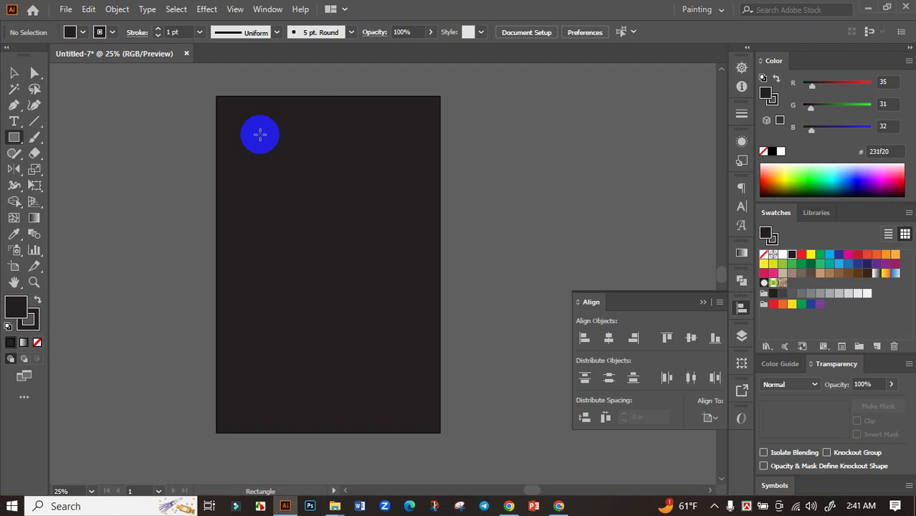
pyautogui.click(14, 72)
pyautogui.hotkey('ctrl', '-')
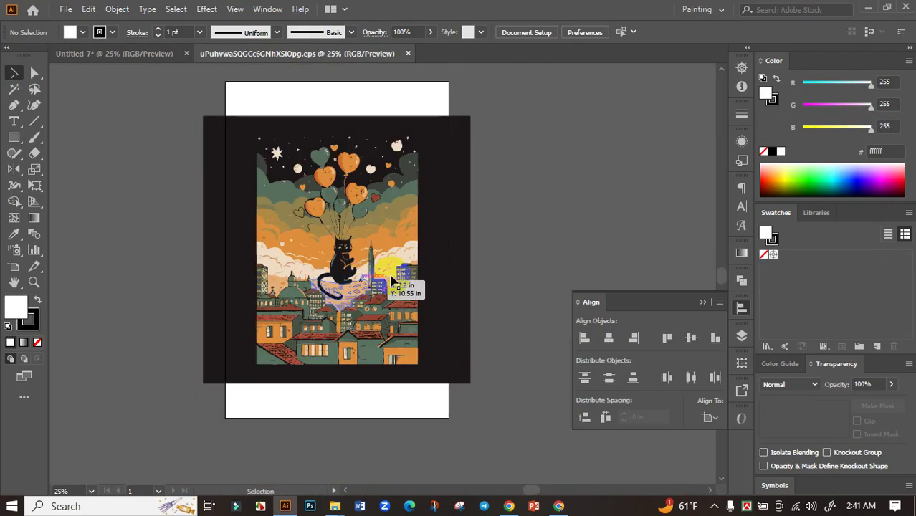
pyautogui.hotkey('ctrl', '-')
pyautogui.moveTo(403, 278); pyautogui.dragTo(156, 244)
pyautogui.moveTo(231, 230); pyautogui.dragTo(327, 256)
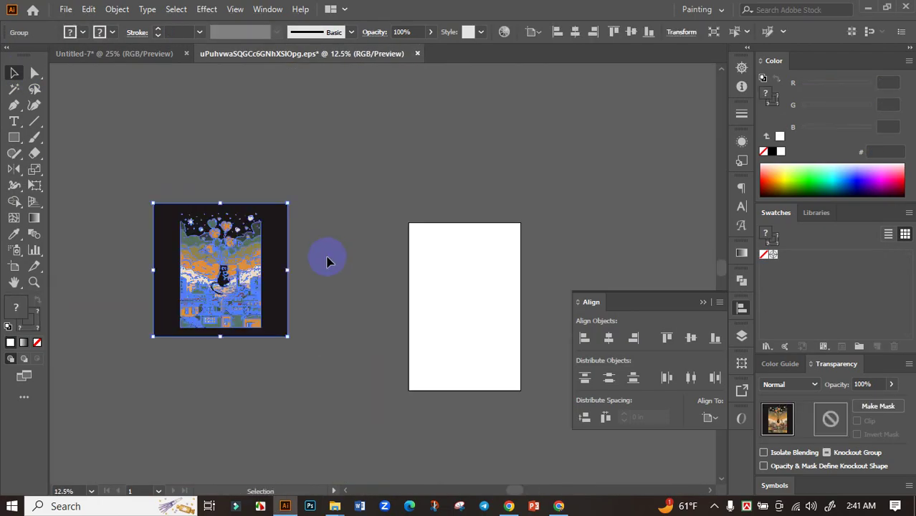
pyautogui.click(327, 256)
# Draw a helper line with no fill, then Magic Wand-select it with all matching unfilled paths and delete them.
pyautogui.click(35, 120)
pyautogui.moveTo(378, 149); pyautogui.dragTo(362, 280)
pyautogui.click(14, 88)
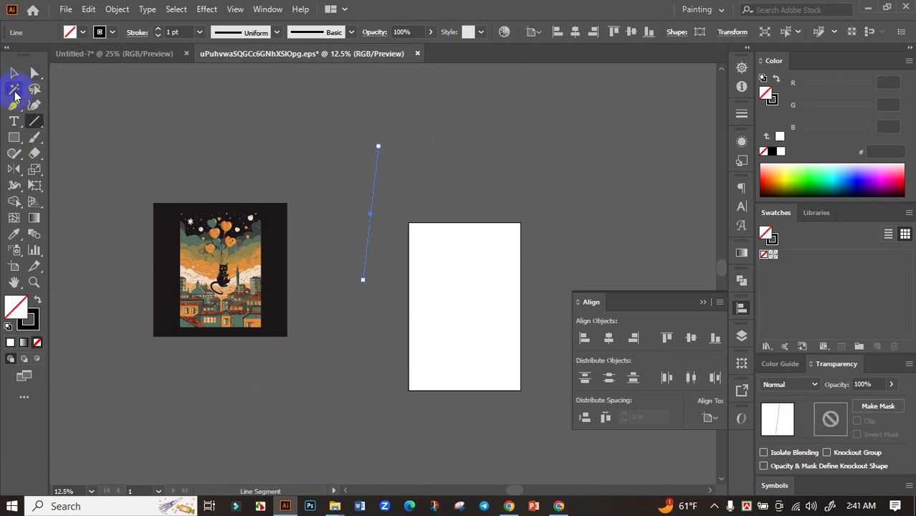
pyautogui.click(378, 169)
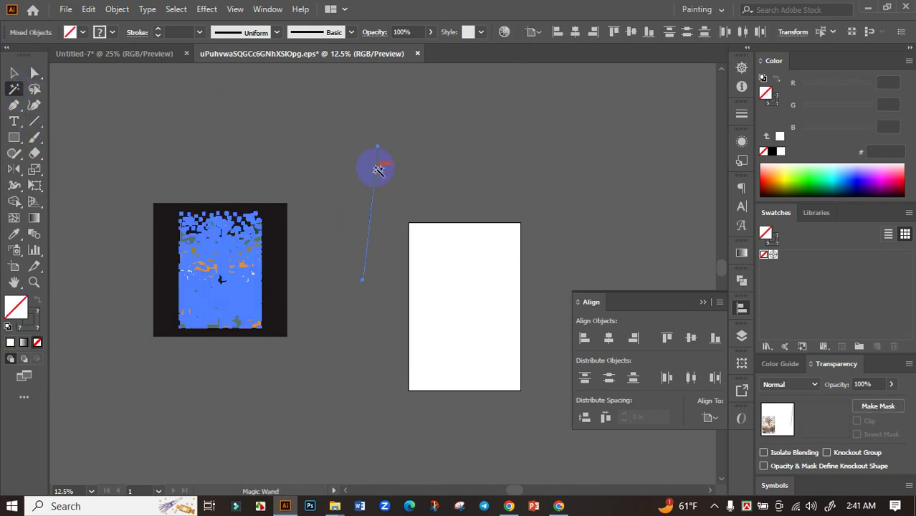
pyautogui.press('Delete')
# Ungroup the cat artwork and delete the black background compound path.
pyautogui.click(13, 73)
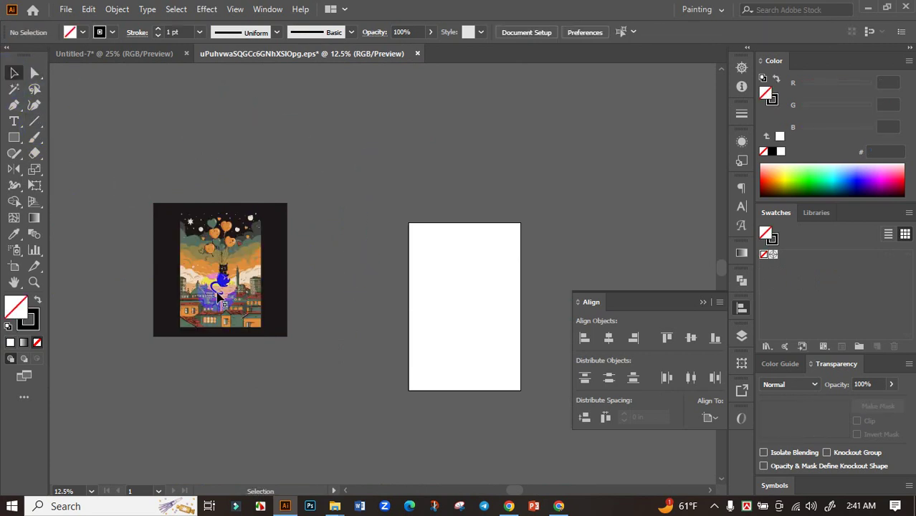
pyautogui.scroll(2, 215, 266)
pyautogui.click(301, 282)
pyautogui.scroll(-1, 328, 266)
pyautogui.rightClick(328, 266)
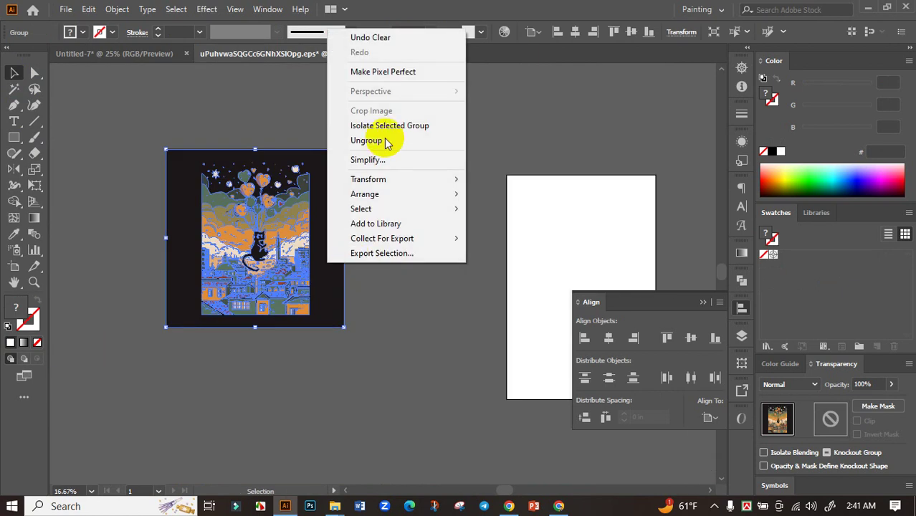
pyautogui.click(383, 139)
pyautogui.click(341, 208)
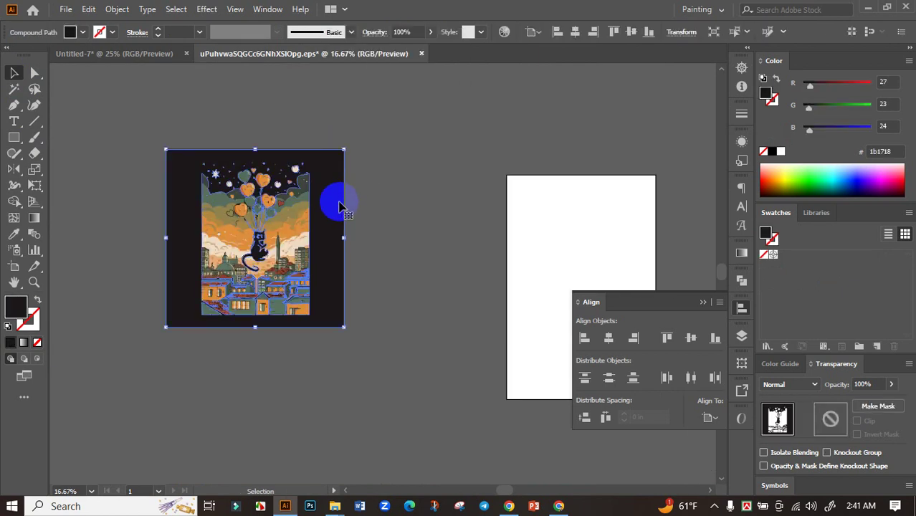
pyautogui.press('Delete')
# Group the remaining cat artwork and place it over the dark rectangle in the Untitled-7 document.
pyautogui.scroll(1, 164, 180)
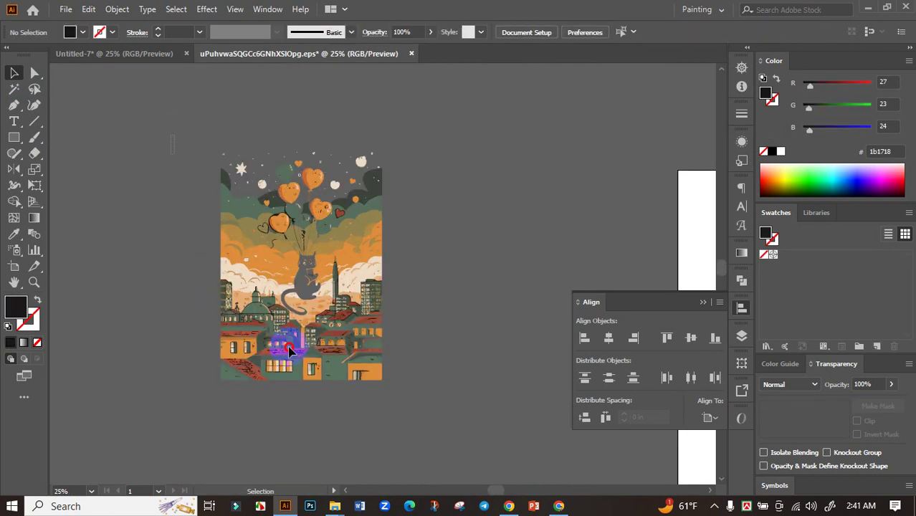
pyautogui.hotkey('ctrl', 'a')
pyautogui.hotkey('ctrl', 'g')
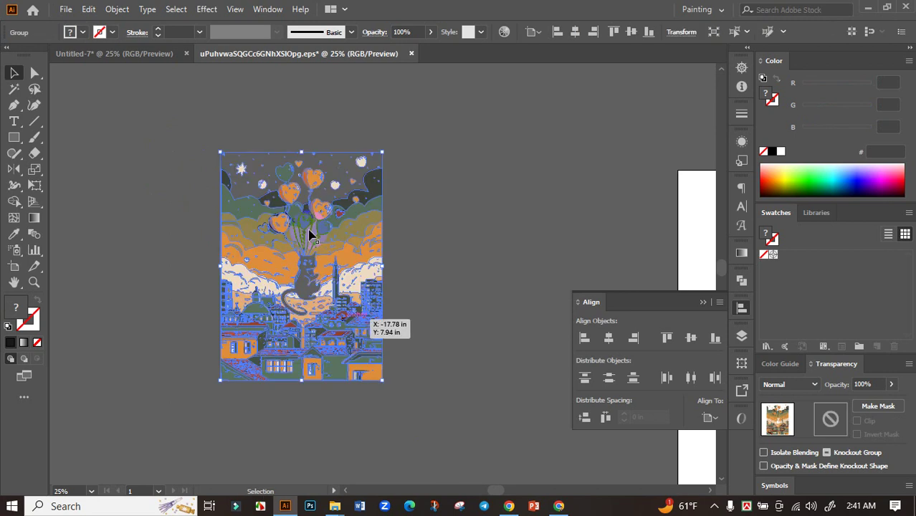
pyautogui.moveTo(310, 236); pyautogui.dragTo(459, 287)
pyautogui.click(471, 285)
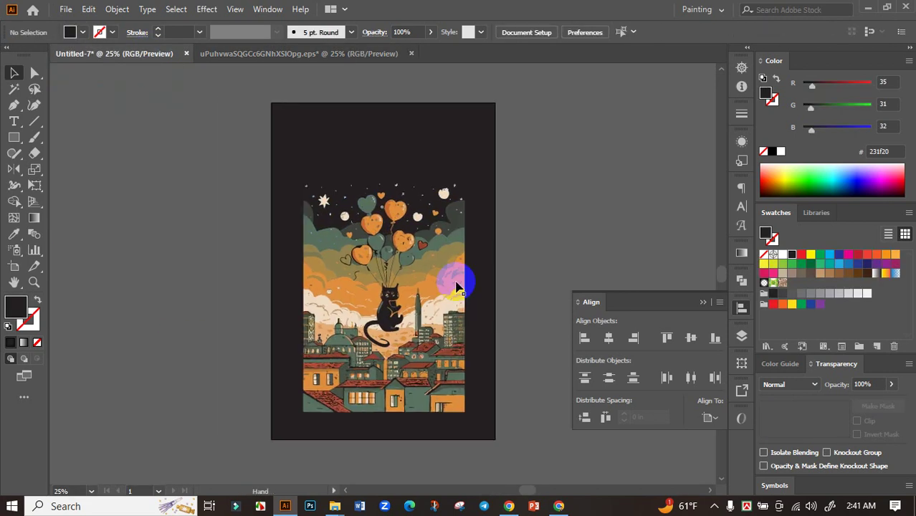
# Centre the cat artwork horizontally on the artboard and widen it slightly and evenly on both sides.
pyautogui.click(459, 287)
pyautogui.click(609, 338)
pyautogui.click(470, 327)
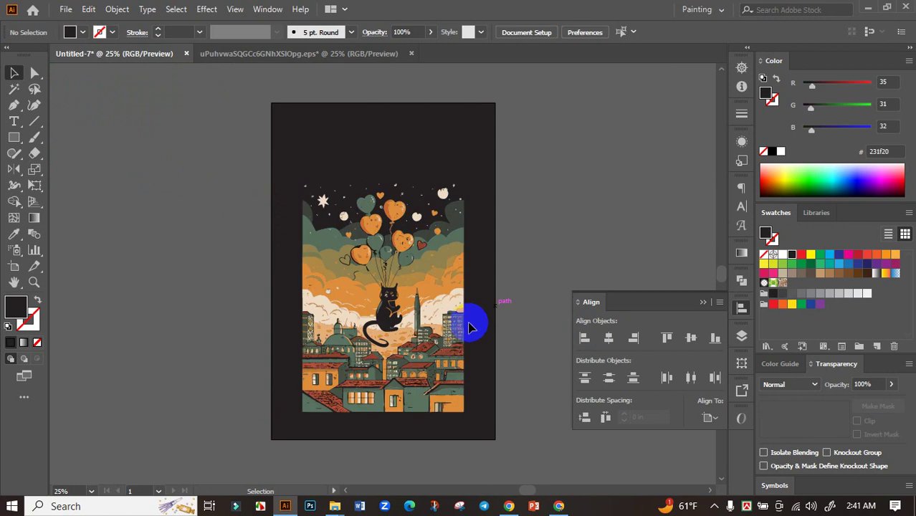
pyautogui.scroll(1, 436, 334)
pyautogui.click(436, 342)
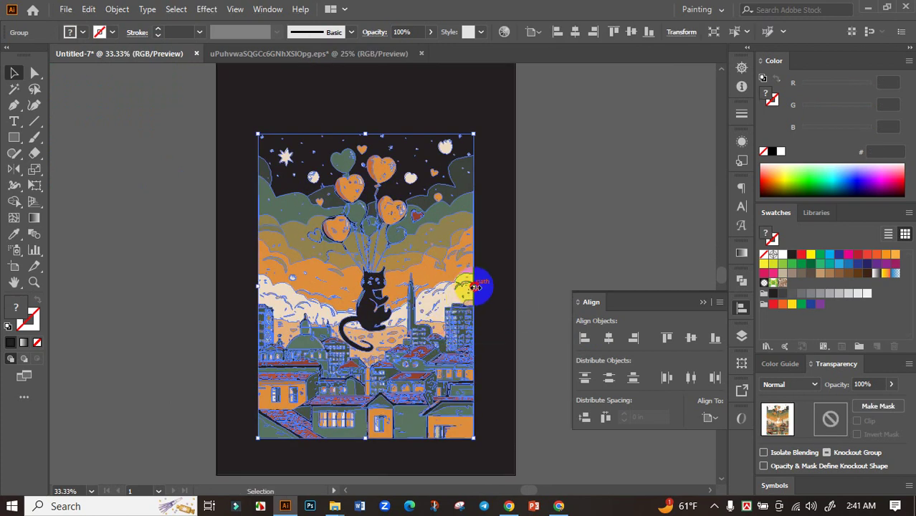
pyautogui.moveTo(475, 288); pyautogui.dragTo(484, 287)
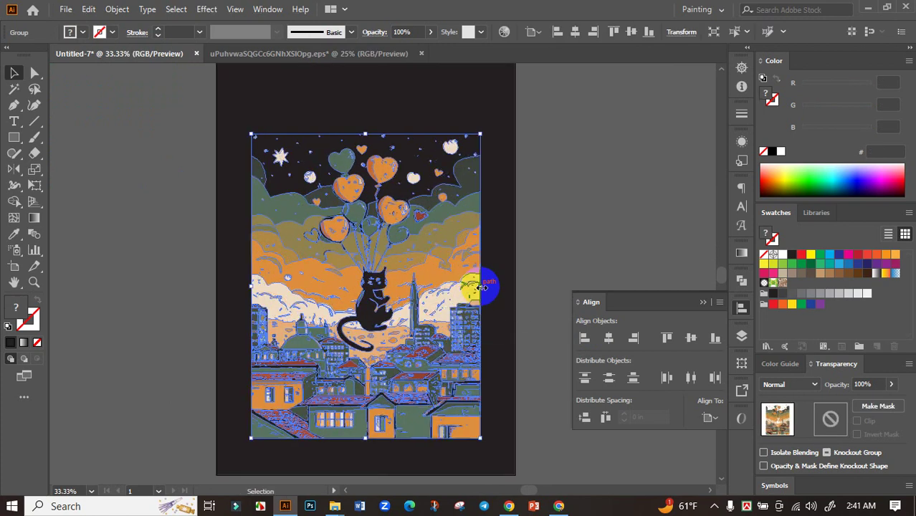
pyautogui.click(537, 282)
# Add the title text "Love City", scale it up to about 178 pt and place it directly above the cat artwork.
pyautogui.scroll(-3, 546, 258)
pyautogui.moveTo(419, 231); pyautogui.dragTo(410, 272)
pyautogui.click(493, 201)
pyautogui.scroll(1, 348, 246)
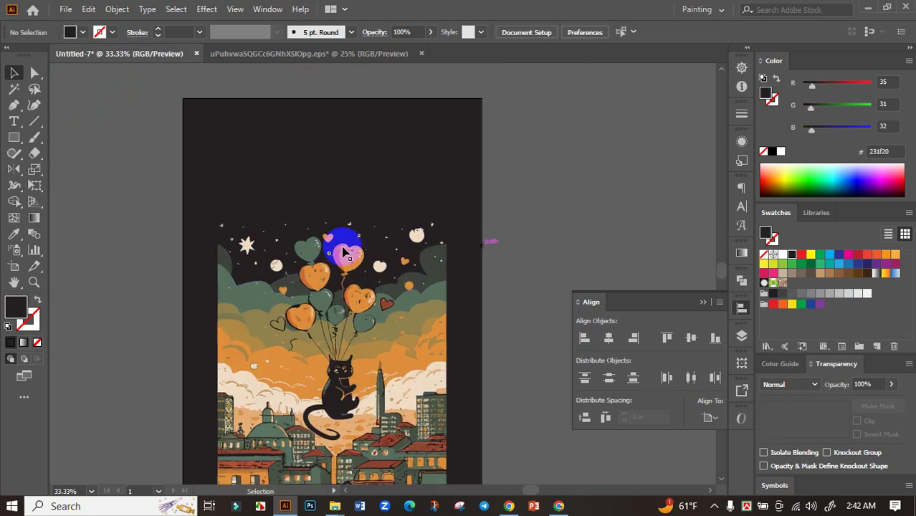
pyautogui.click(16, 123)
pyautogui.click(243, 164)
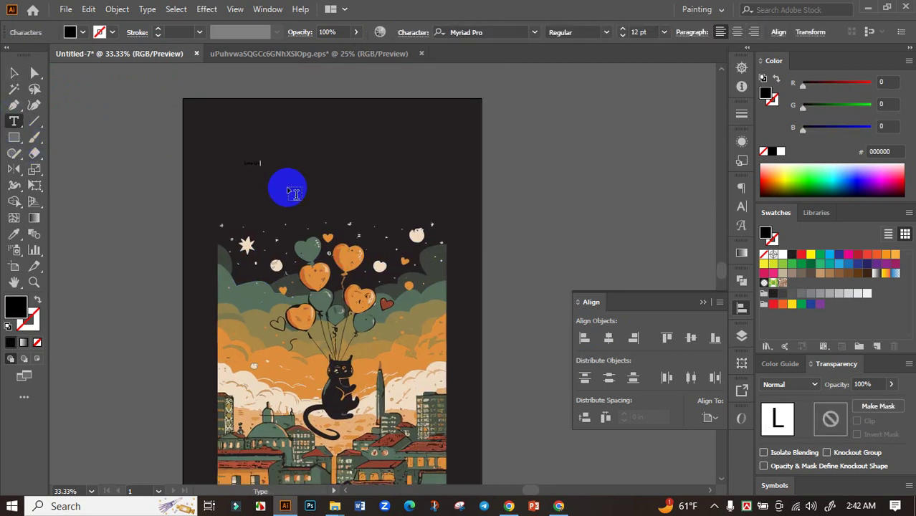
pyautogui.click(14, 72)
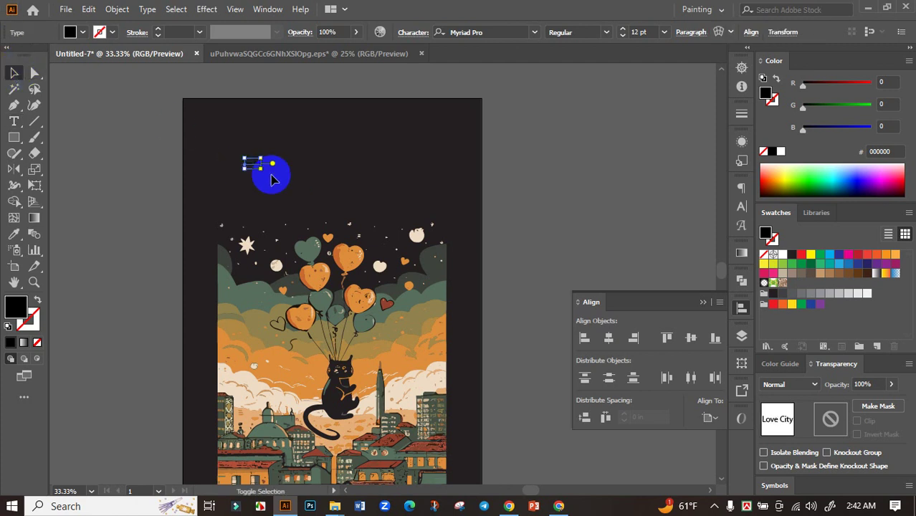
pyautogui.moveTo(263, 169); pyautogui.dragTo(516, 298)
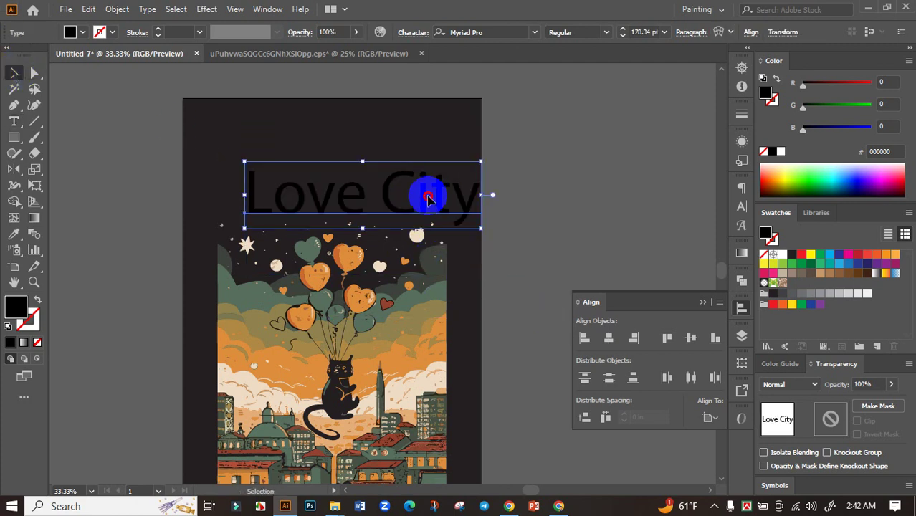
pyautogui.moveTo(426, 195); pyautogui.dragTo(405, 203)
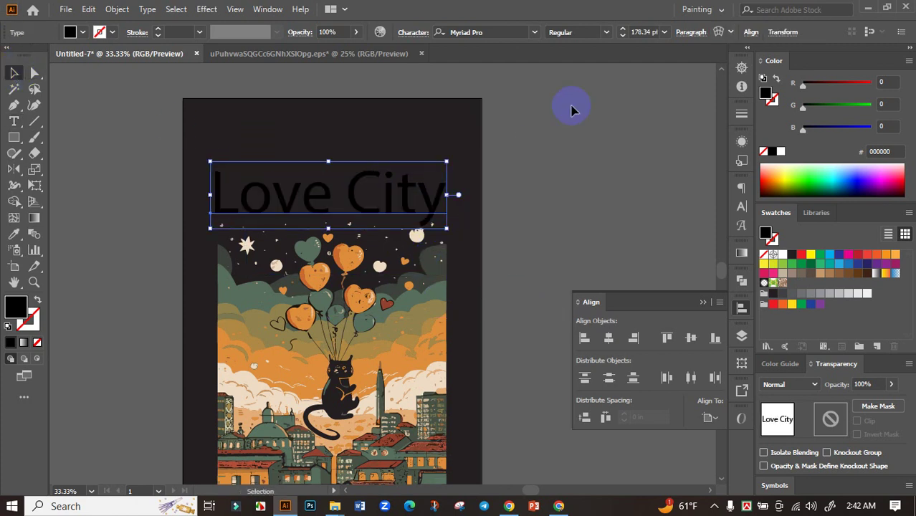
# Set the title in Falcon-Poster-Bold with a white fill and scale it to about 216 pt to span the artwork's width.
pyautogui.click(534, 32)
pyautogui.click(621, 124)
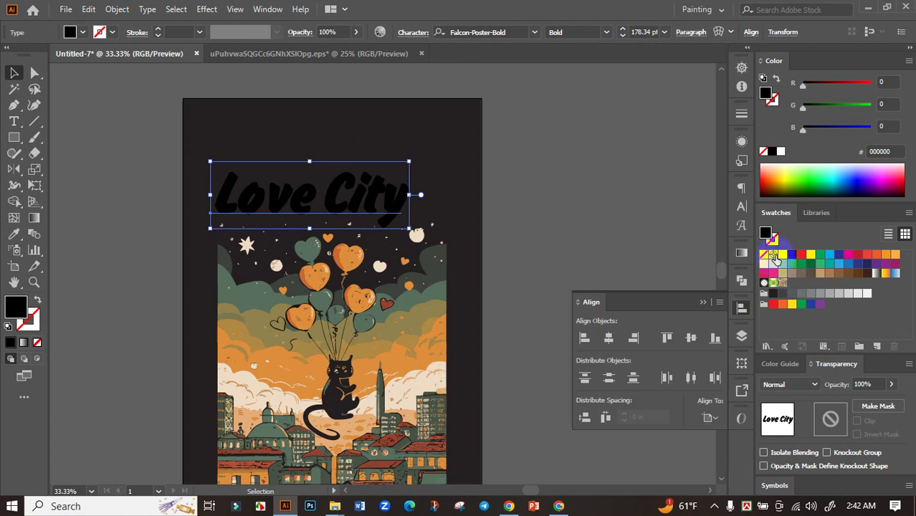
pyautogui.moveTo(776, 259); pyautogui.dragTo(463, 197)
pyautogui.moveTo(401, 194); pyautogui.dragTo(387, 192)
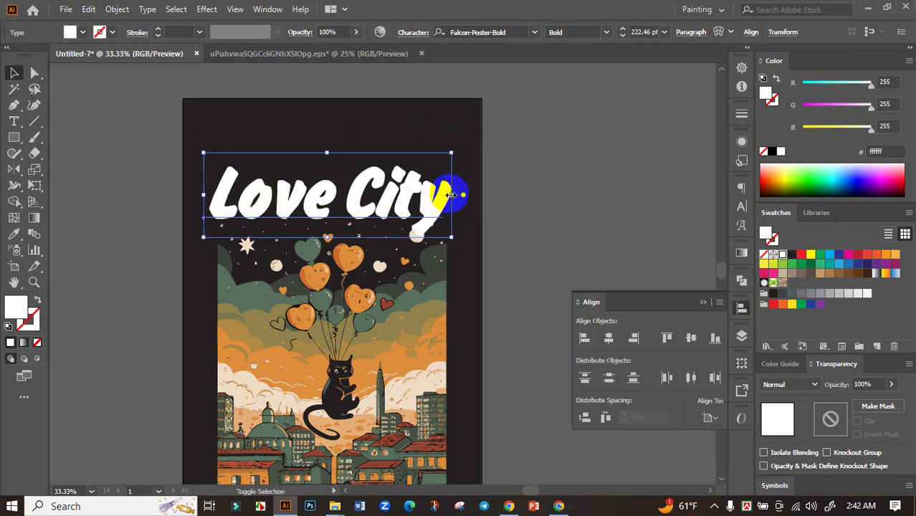
pyautogui.moveTo(450, 195)
pyautogui.mouseDown()
pyautogui.moveTo(463, 197)
pyautogui.moveTo(437, 195)
pyautogui.mouseUp()
pyautogui.scroll(-1, 424, 203)
pyautogui.scroll(1, 446, 236)
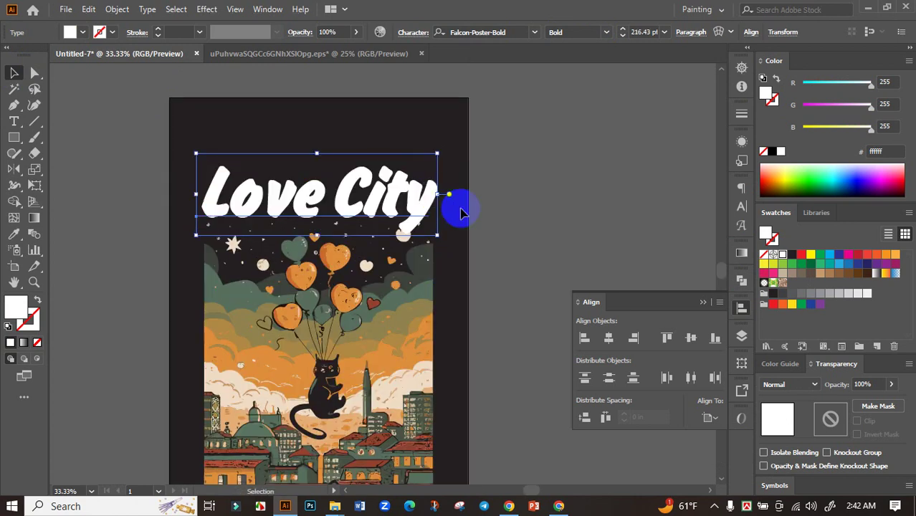
# Convert the Love City title to outlines and fit it just above the cat artwork.
pyautogui.click(458, 226)
pyautogui.scroll(1, 431, 242)
pyautogui.click(409, 231)
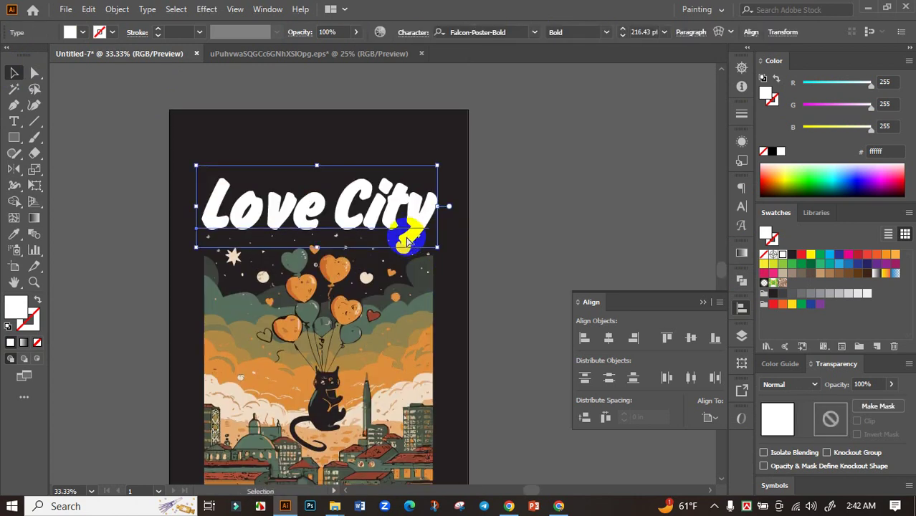
pyautogui.click(409, 215)
pyautogui.click(403, 231)
pyautogui.scroll(-1, 370, 210)
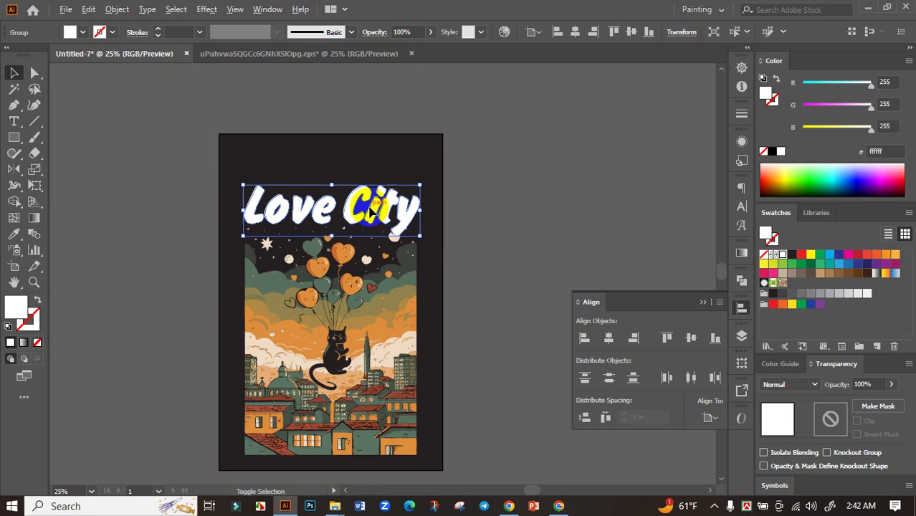
# Align the title horizontally to the centre of the cat artwork, using the artwork as the key object.
pyautogui.scroll(1, 376, 262)
pyautogui.keyDown('shift'); pyautogui.click(331, 325); pyautogui.keyUp('shift')
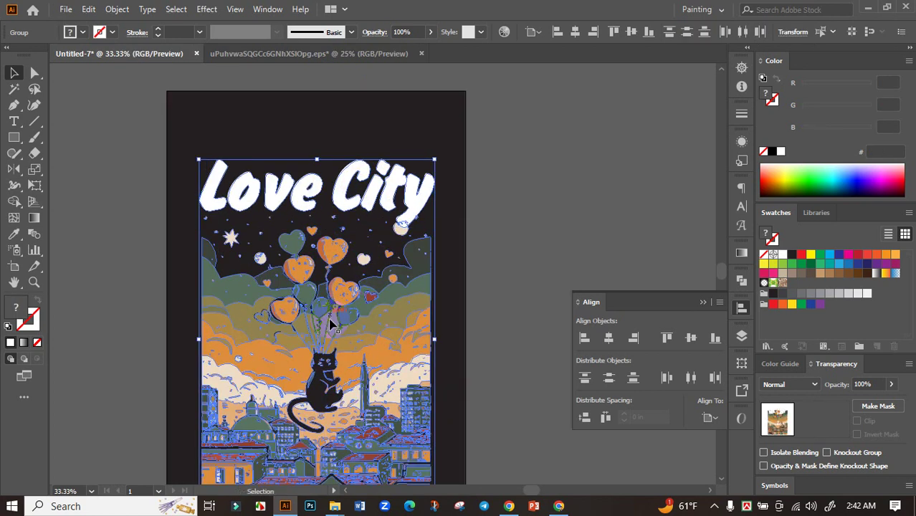
pyautogui.click(617, 322)
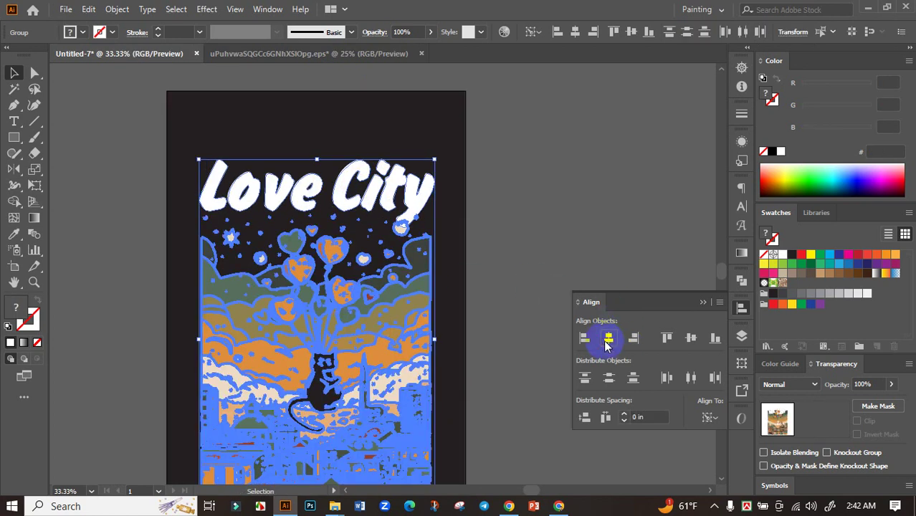
pyautogui.click(522, 264)
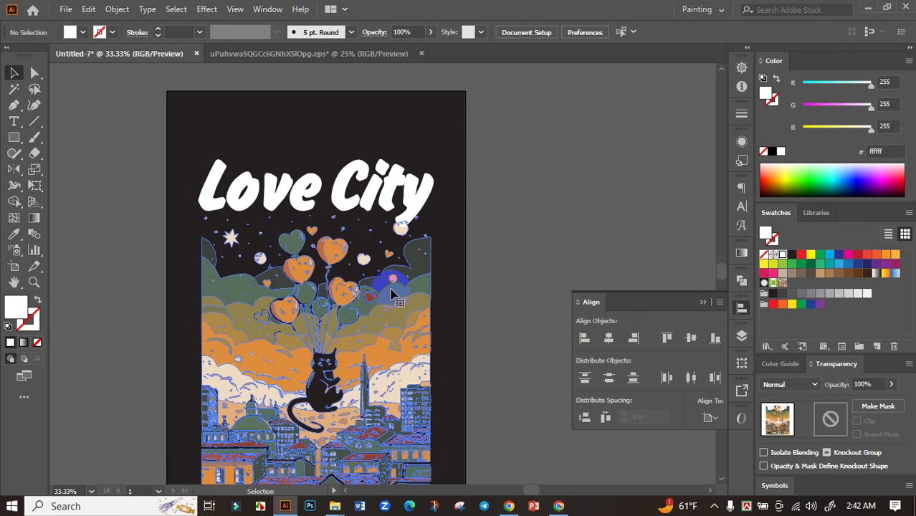
# Offset the title outlines by 0.14 in with miter joins and cut the offset shapes.
pyautogui.scroll(1, 421, 211)
pyautogui.click(422, 208)
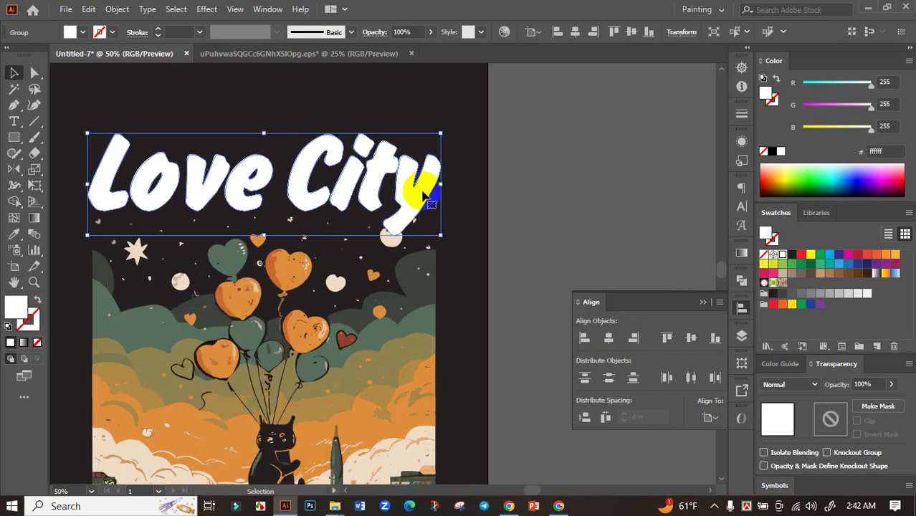
pyautogui.click(117, 9)
pyautogui.click(88, 8)
pyautogui.moveTo(118, 9)
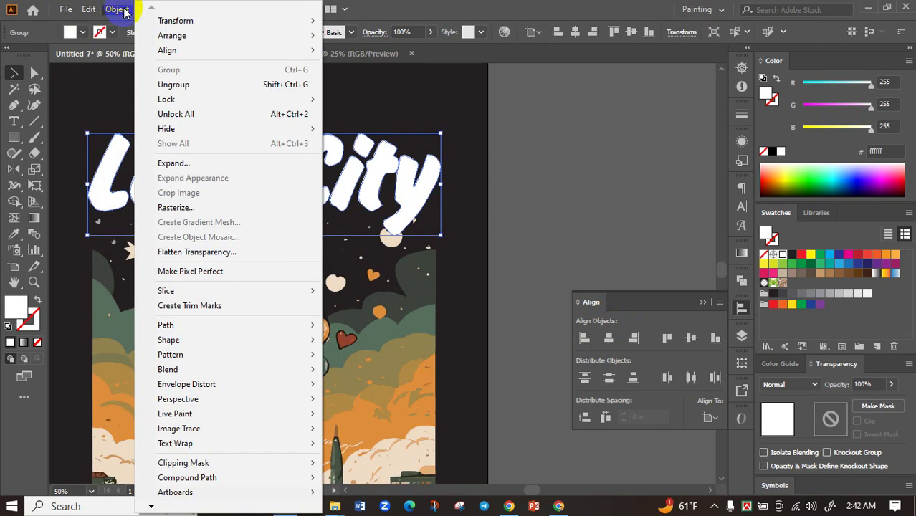
pyautogui.moveTo(180, 325)
pyautogui.click(369, 374)
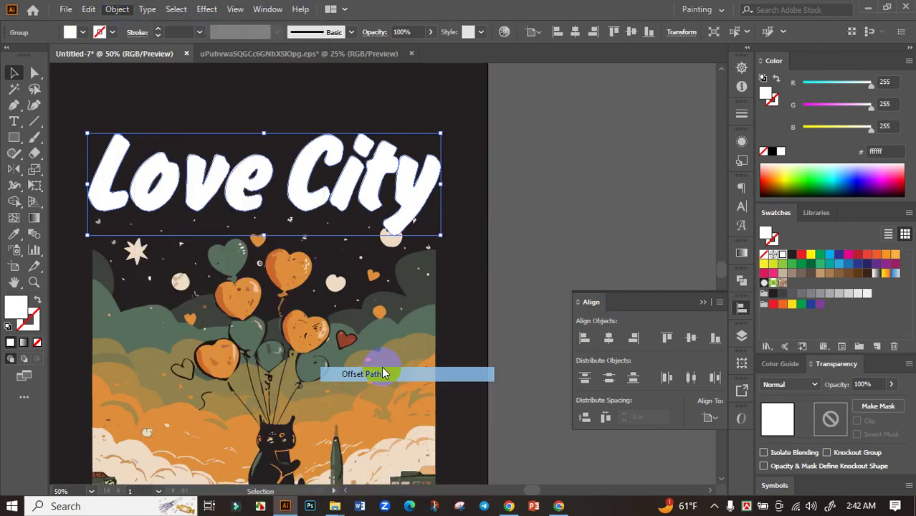
pyautogui.click(613, 399)
pyautogui.click(687, 398)
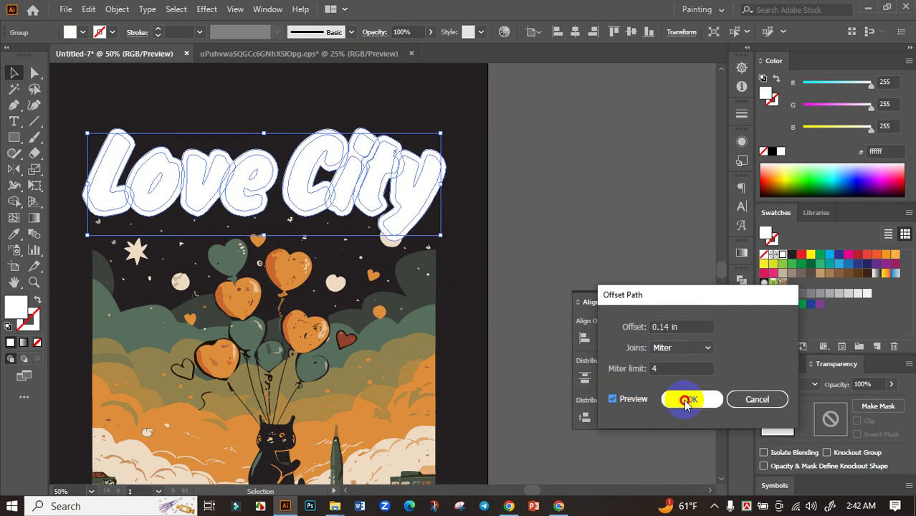
pyautogui.click(446, 315)
# Add an opacity mask with Clip turned off to the cat artwork and enter mask editing.
pyautogui.scroll(-5, 480, 301)
pyautogui.click(350, 313)
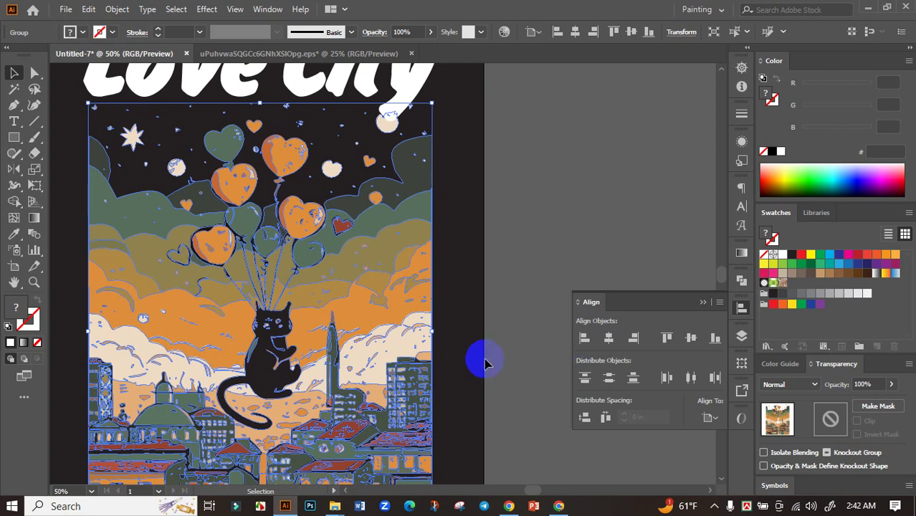
pyautogui.click(879, 407)
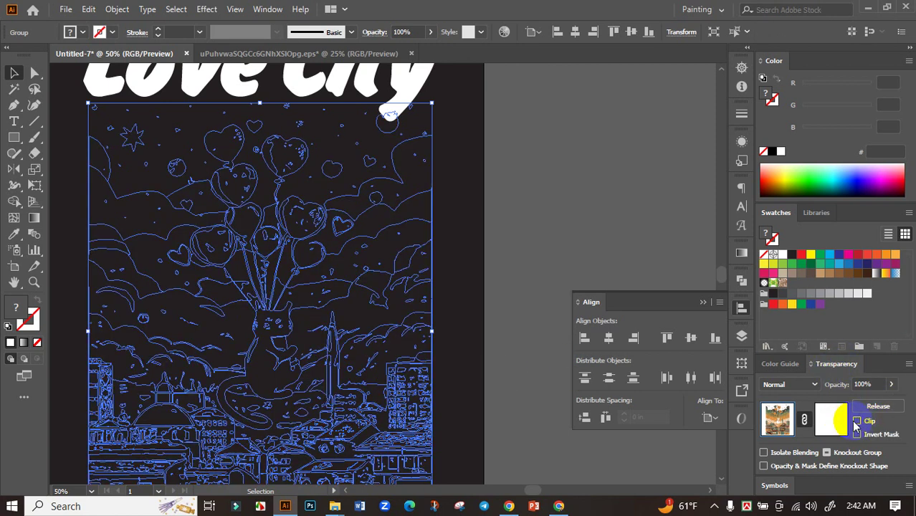
pyautogui.click(857, 421)
pyautogui.click(831, 421)
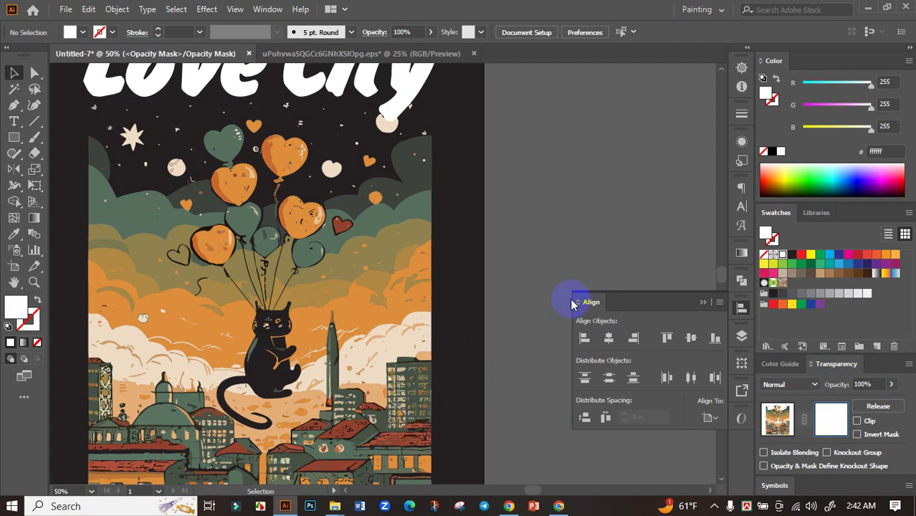
# Paste the offset title shapes in place in the opacity mask, fill them black and return to the artwork.
pyautogui.hotkey('ctrl', 'a')
pyautogui.scroll(2, 495, 205)
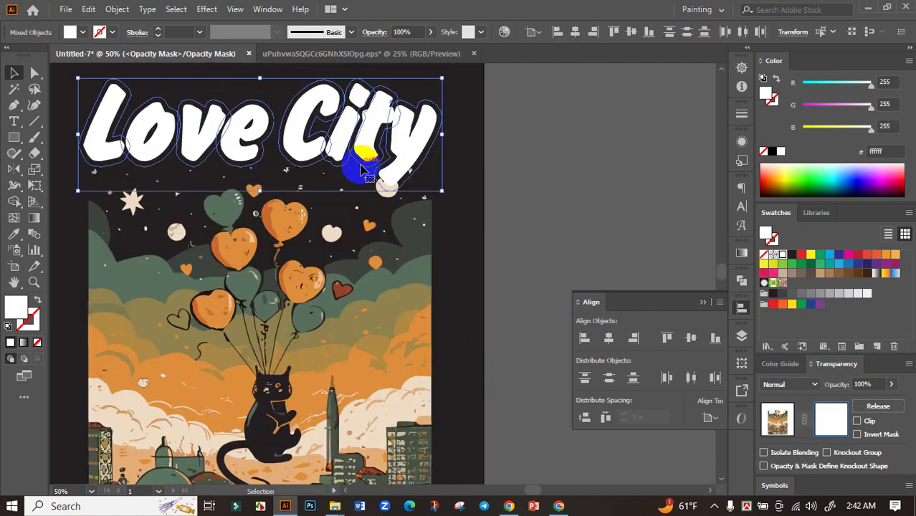
pyautogui.click(773, 152)
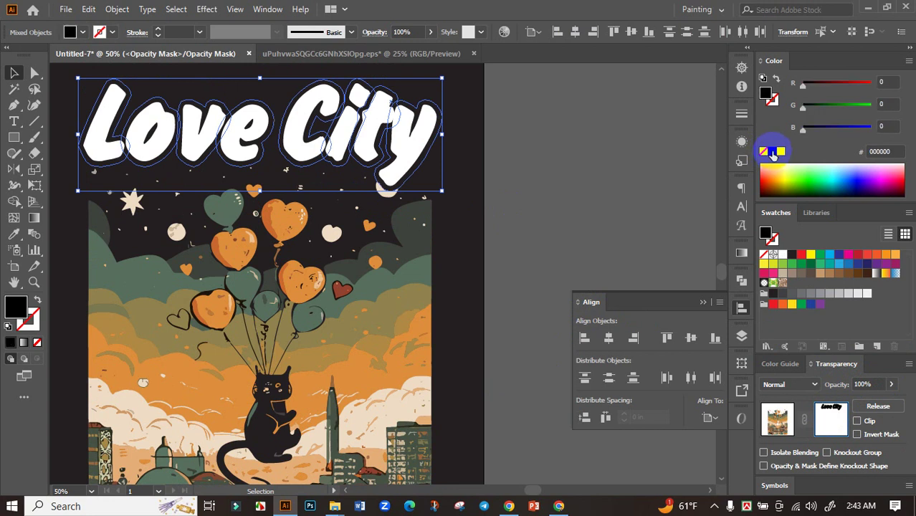
pyautogui.click(785, 425)
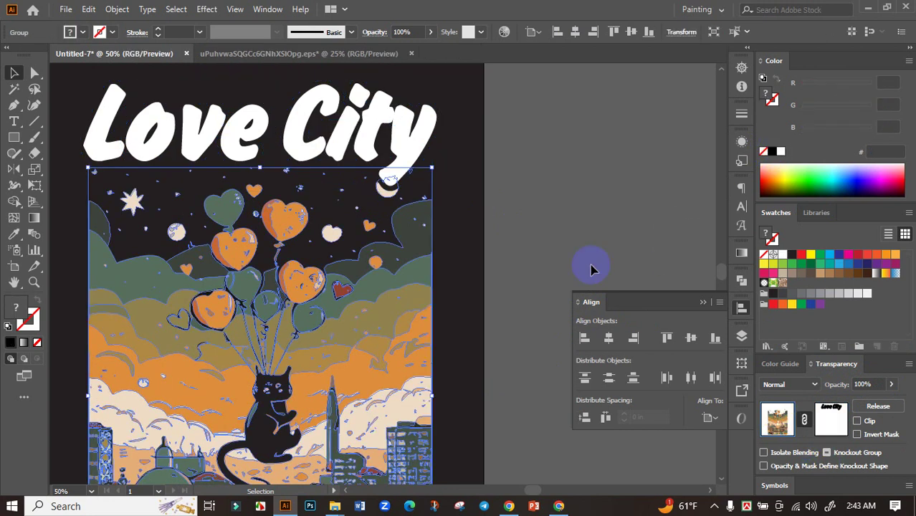
pyautogui.click(526, 241)
pyautogui.hotkey('ctrl', '0')
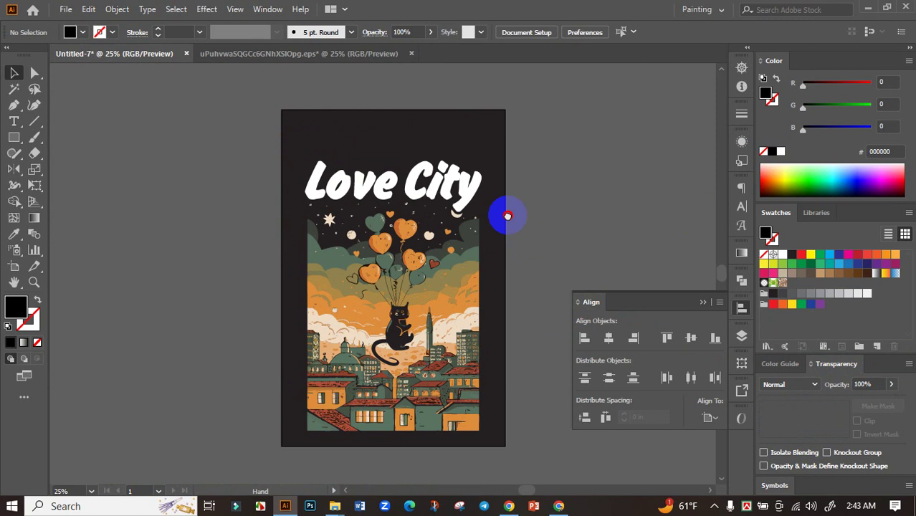
# Recolor the title with the cream of the clouds (efdbc4) using the Eyedropper.
pyautogui.moveTo(507, 216); pyautogui.dragTo(491, 209)
pyautogui.click(388, 154)
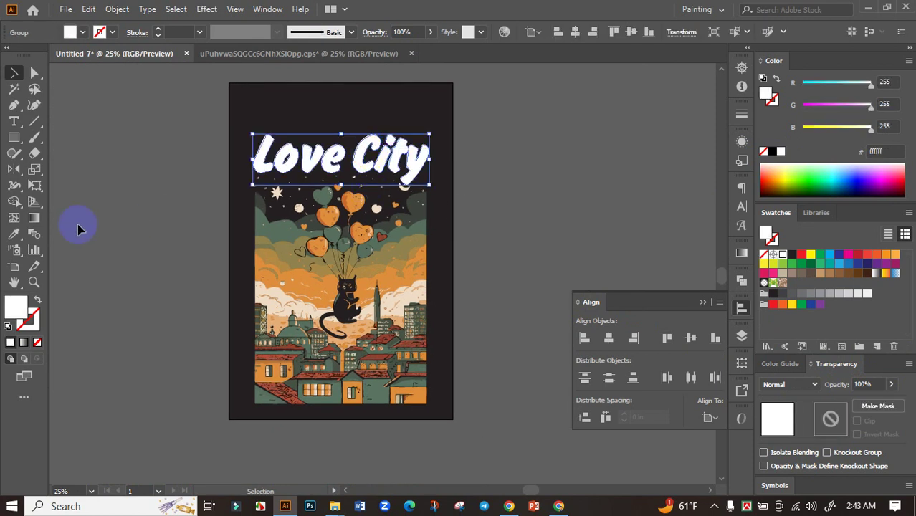
pyautogui.click(16, 239)
pyautogui.scroll(1, 344, 308)
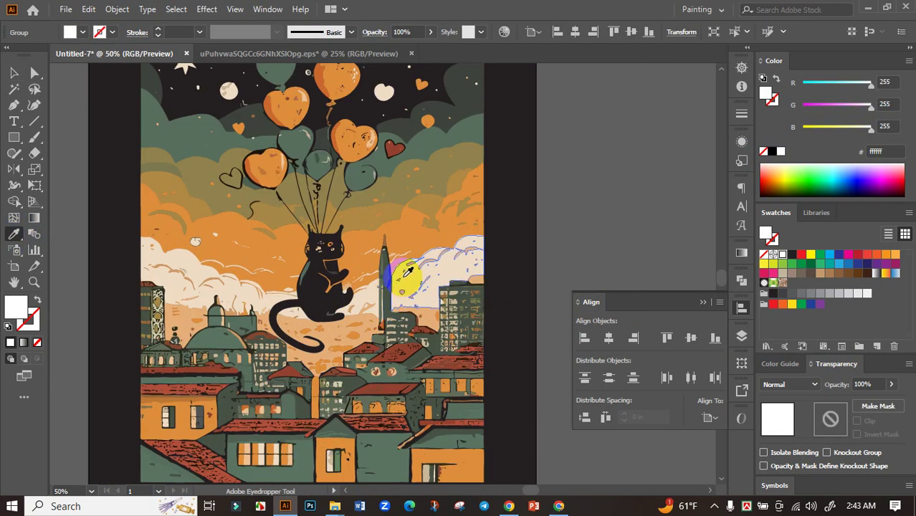
pyautogui.click(410, 291)
pyautogui.hotkey('ctrl', '0')
pyautogui.click(14, 73)
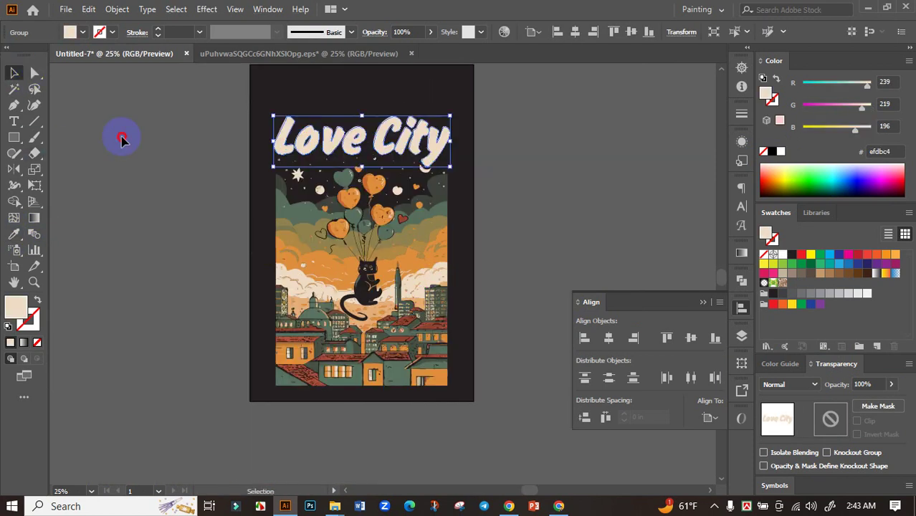
# Group the title with the cat artwork and centre the group horizontally and vertically on the artboard.
pyautogui.click(119, 137)
pyautogui.moveTo(178, 84); pyautogui.dragTo(412, 398)
pyautogui.press('a')
pyautogui.click(594, 345)
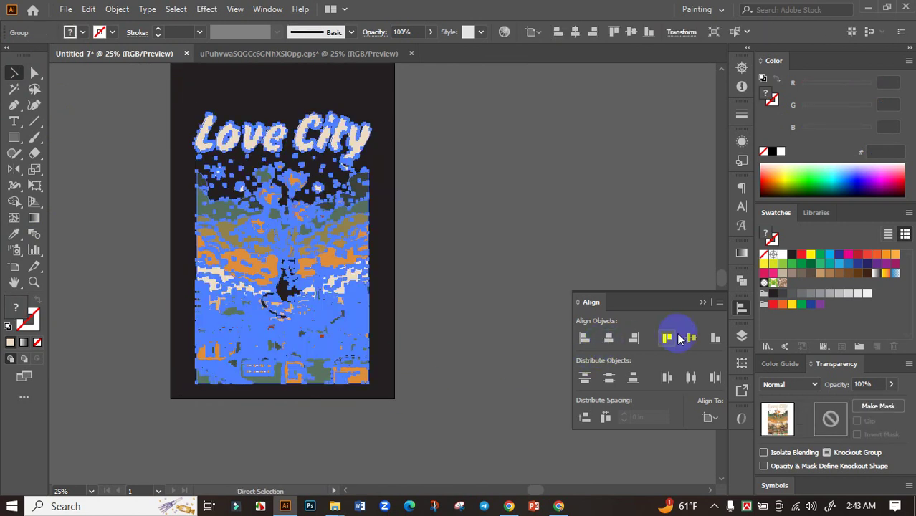
pyautogui.click(444, 225)
pyautogui.moveTo(444, 225); pyautogui.dragTo(440, 321)
# Scale the design group up proportionally from its centre until it nearly fills the dark rectangle.
pyautogui.click(423, 257)
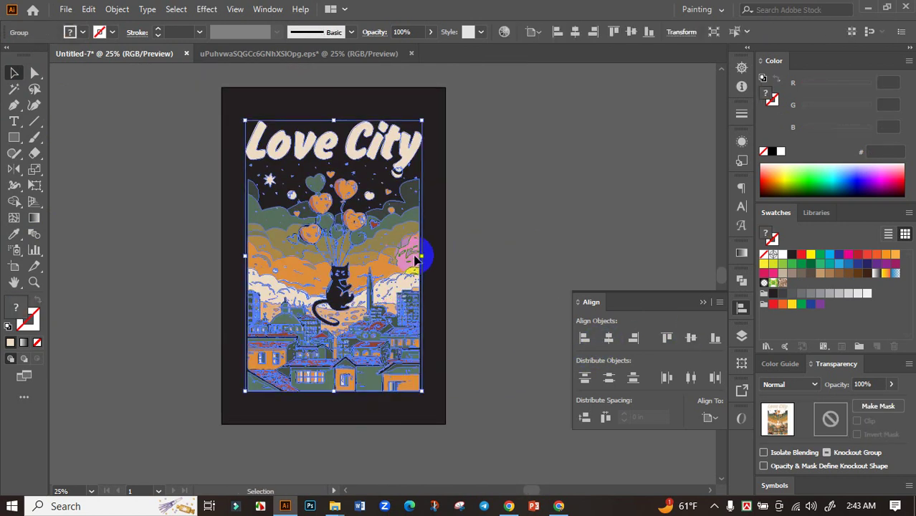
pyautogui.moveTo(427, 255); pyautogui.dragTo(443, 257)
pyautogui.click(501, 260)
pyautogui.moveTo(501, 260); pyautogui.dragTo(436, 276)
# Recolor the design group with linked harmony colors, brightening it and shifting the base color to hue 25°, saturation 76% and brightness 70%.
pyautogui.click(332, 210)
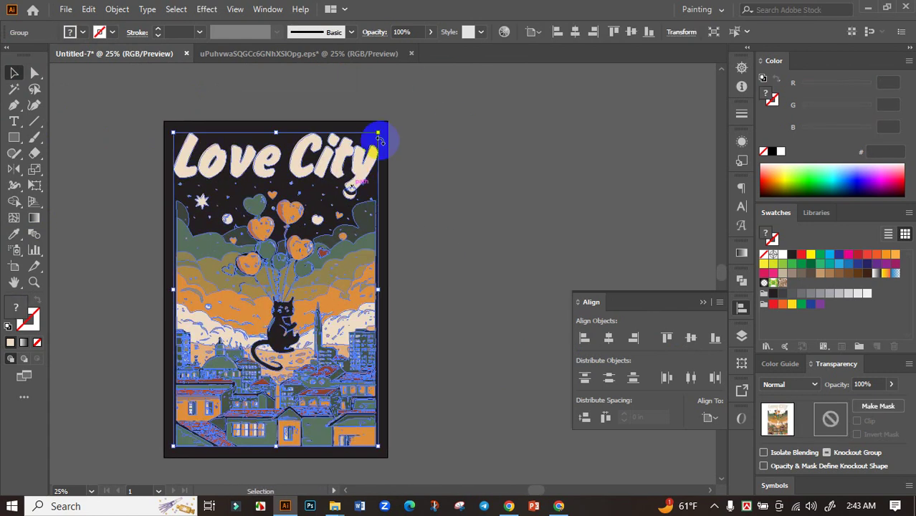
pyautogui.click(572, 70)
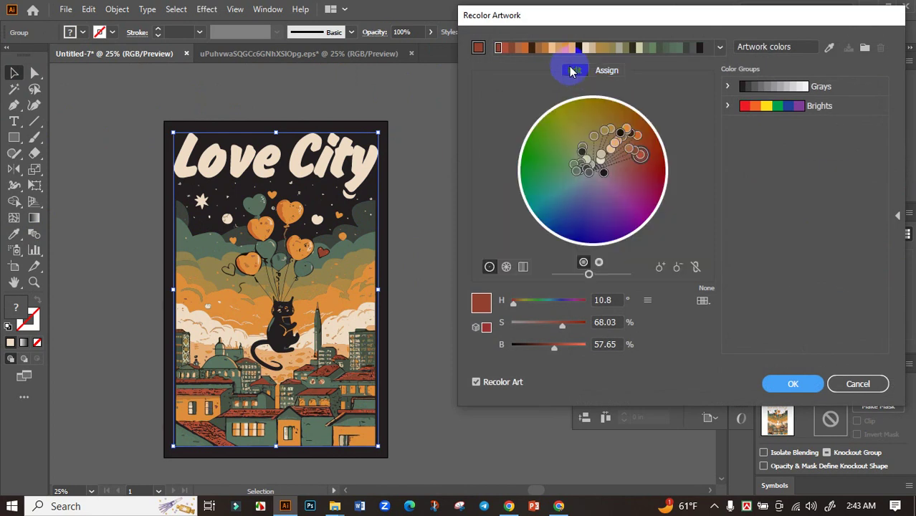
pyautogui.click(690, 268)
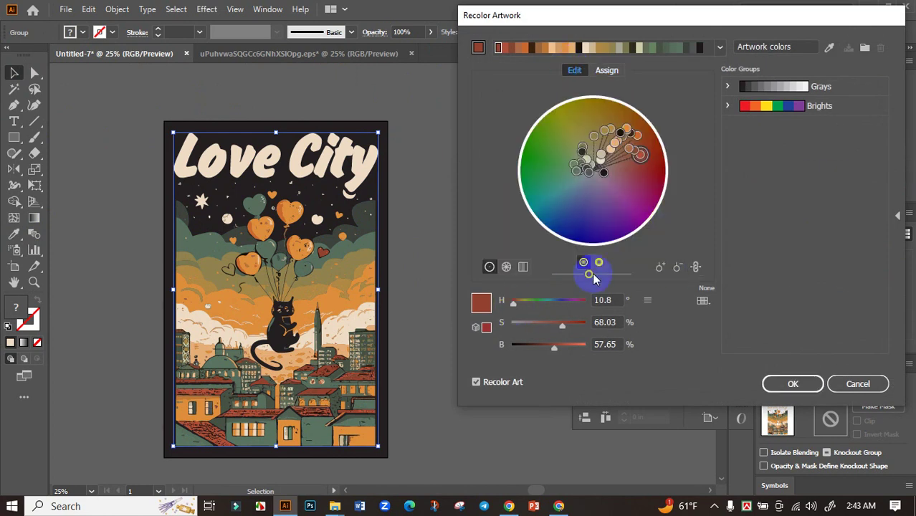
pyautogui.moveTo(592, 278); pyautogui.dragTo(599, 278)
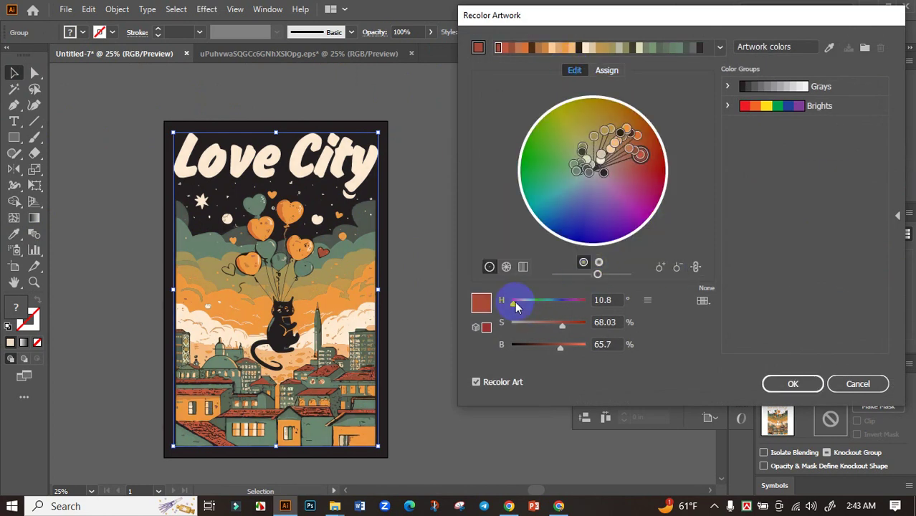
pyautogui.moveTo(515, 301); pyautogui.dragTo(573, 308)
pyautogui.moveTo(581, 307); pyautogui.dragTo(512, 307)
pyautogui.moveTo(563, 326)
pyautogui.mouseDown()
pyautogui.moveTo(565, 352)
pyautogui.moveTo(569, 323)
pyautogui.mouseUp()
pyautogui.click(769, 386)
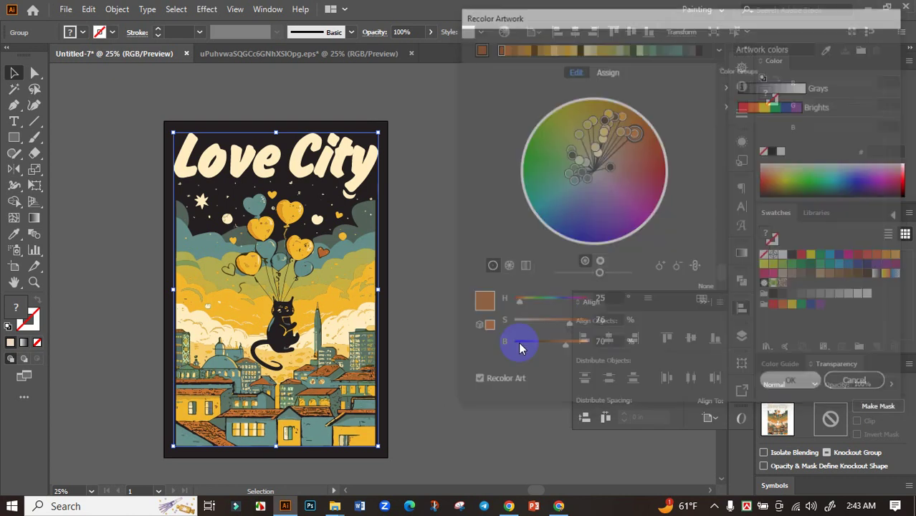
# Centre the recolored design group horizontally on the artboard.
pyautogui.click(423, 317)
pyautogui.scroll(-2, 423, 317)
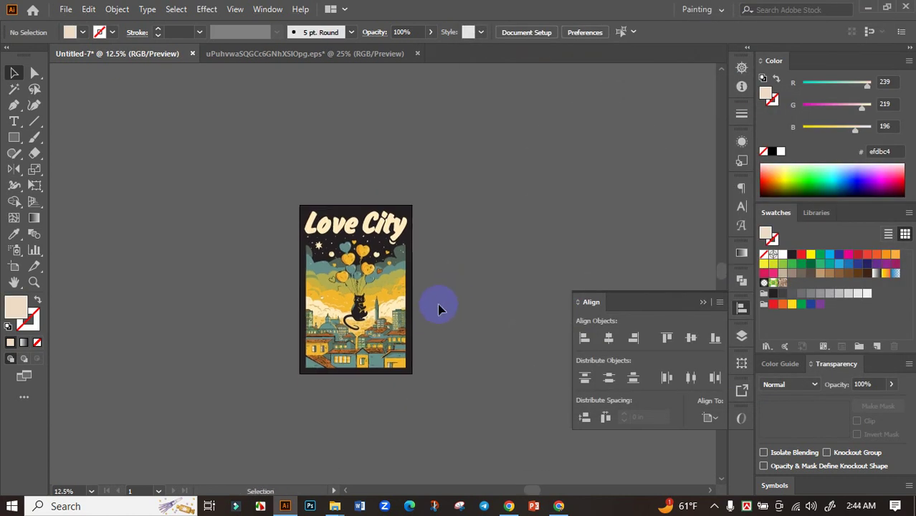
pyautogui.scroll(1, 440, 307)
pyautogui.click(391, 316)
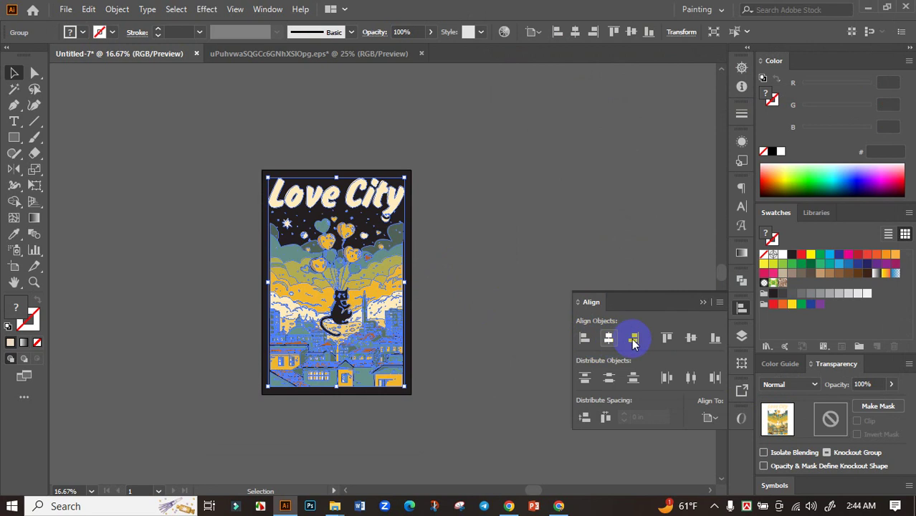
pyautogui.click(427, 273)
pyautogui.scroll(-1, 442, 318)
pyautogui.scroll(2, 443, 319)
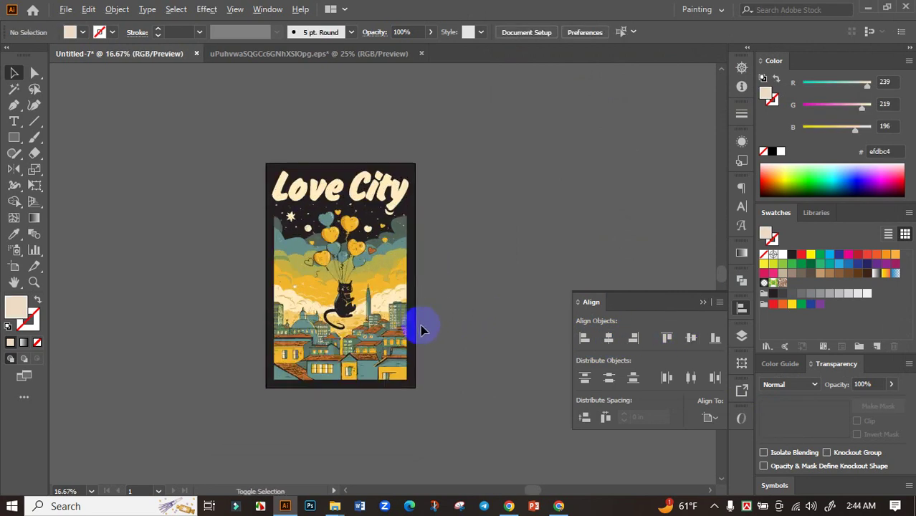